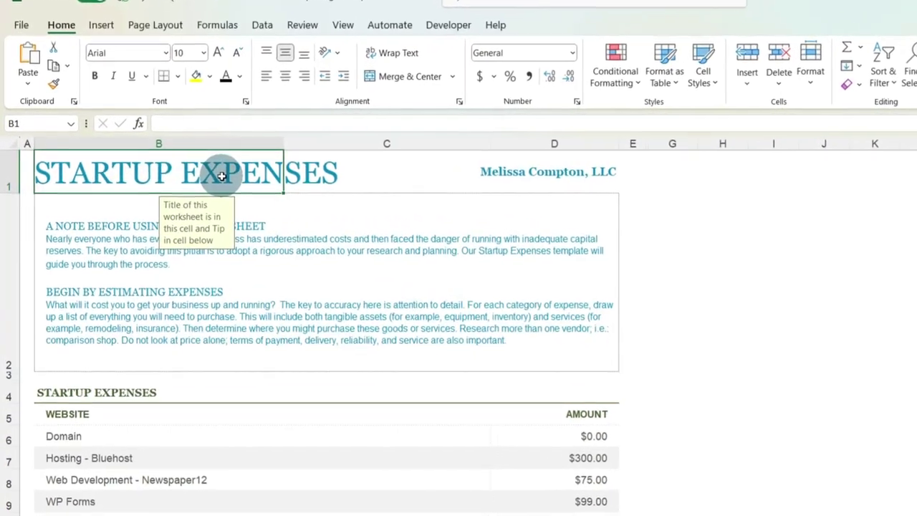
Inspect the company name header, worksheet title cell and the note about using the worksheet.
{"action": "left_click", "coordinate": [523, 174]}
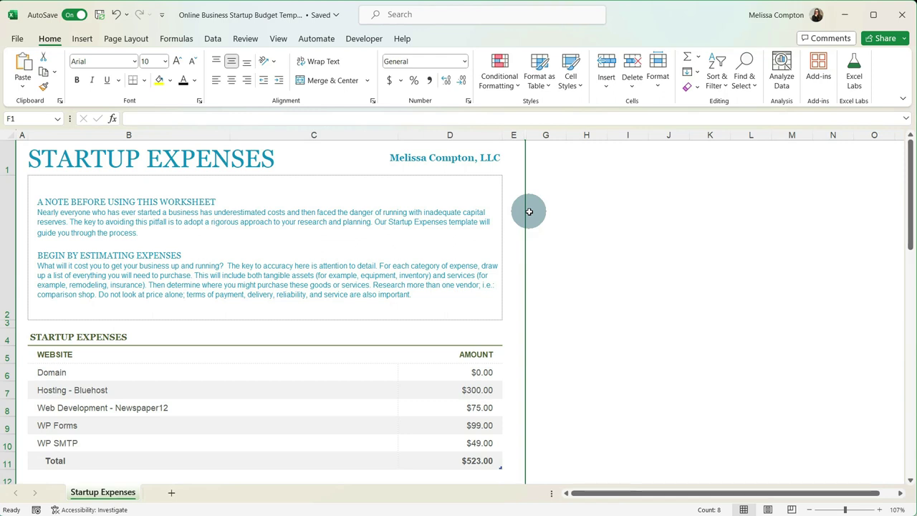
{"action": "left_click", "coordinate": [114, 164]}
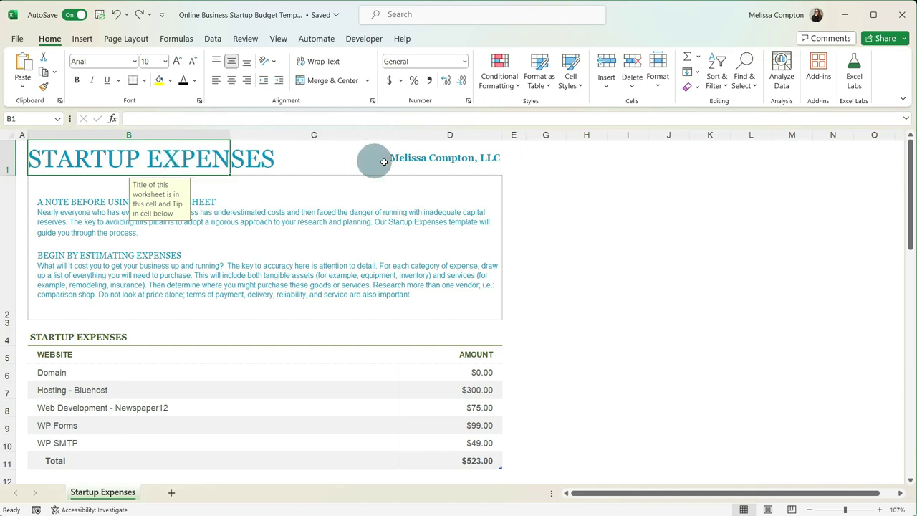
{"action": "left_click", "coordinate": [423, 163]}
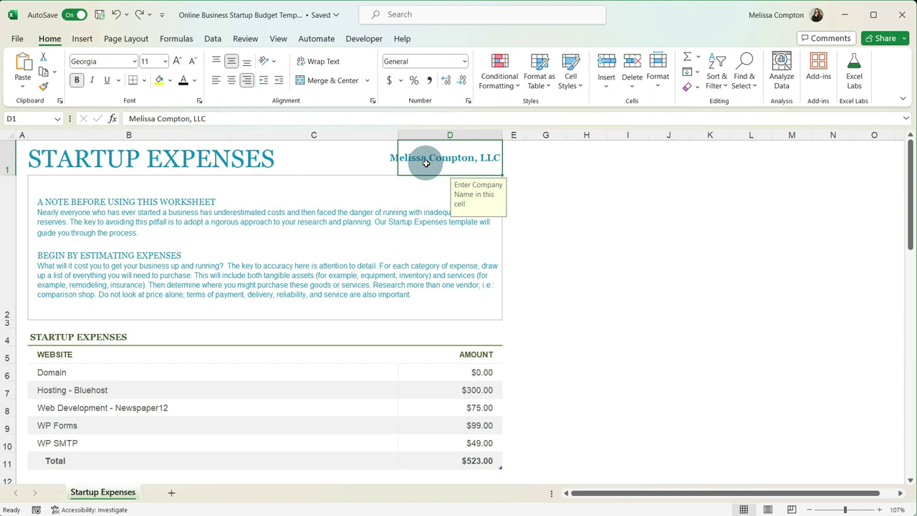
{"action": "left_click", "coordinate": [381, 230]}
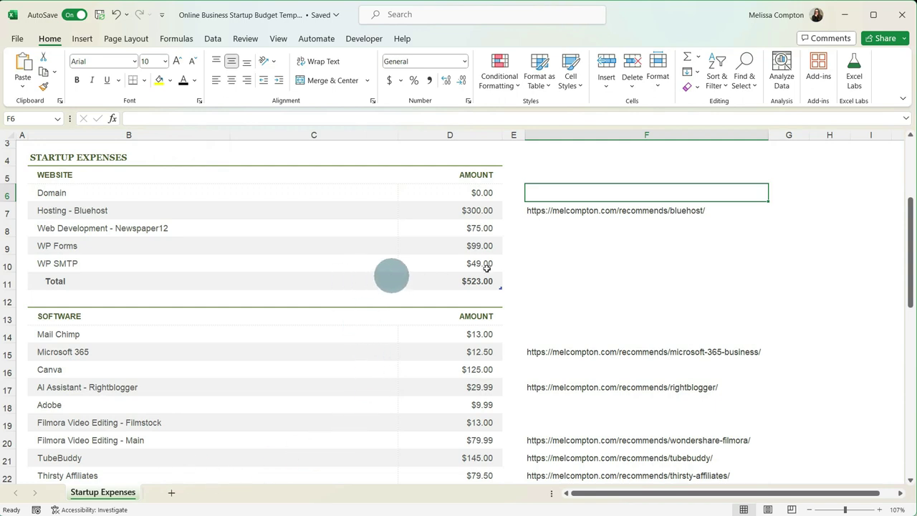
{"action": "left_click", "coordinate": [669, 137]}
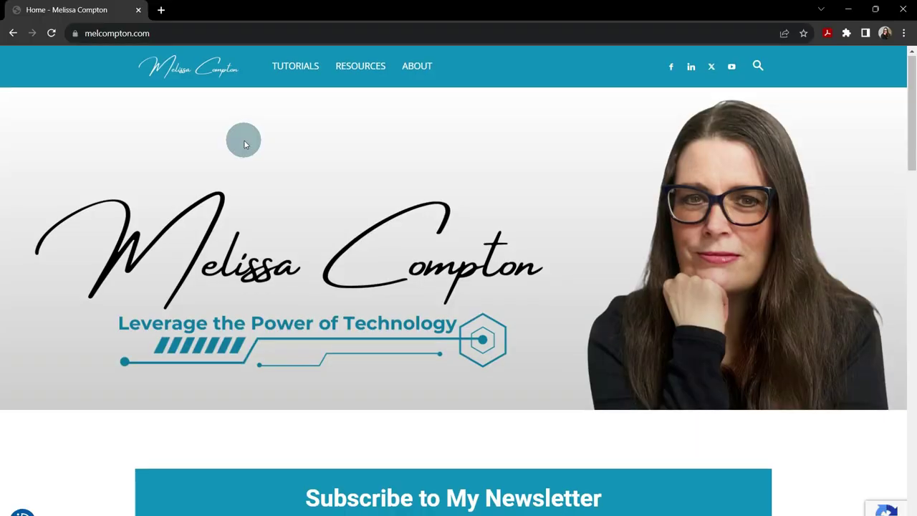
Scroll down the melcompton.com homepage and back up to the top.
{"action": "scroll", "coordinate": [244, 140], "scroll_direction": "down", "scroll_amount": 6}
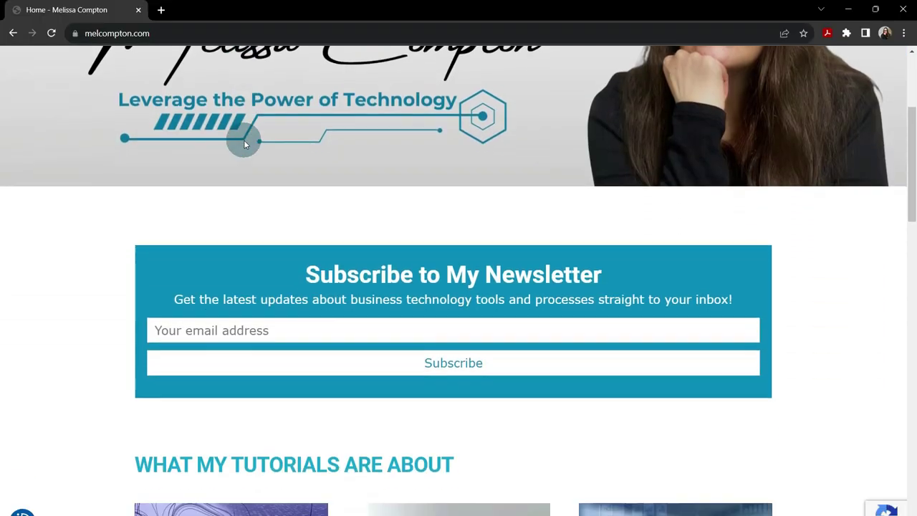
{"action": "scroll", "coordinate": [243, 143], "scroll_direction": "up", "scroll_amount": 6}
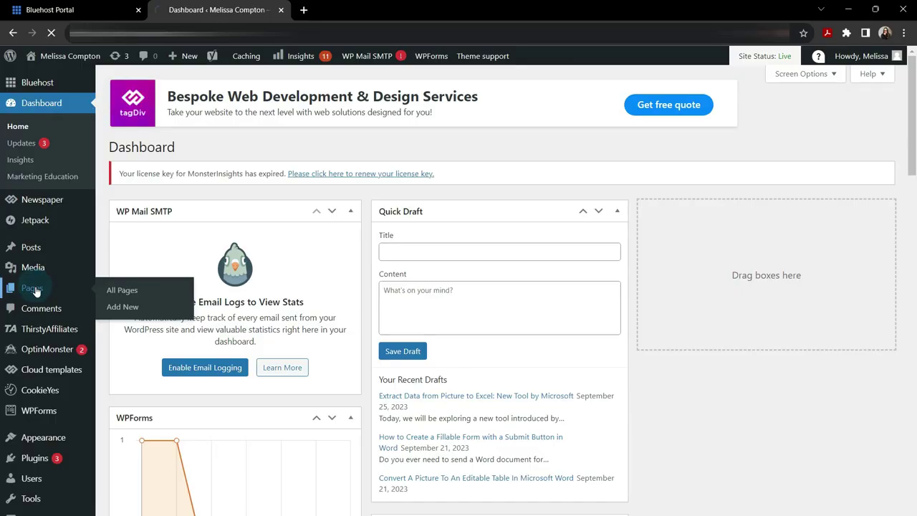
Open the Home page from All Pages for editing and select its top banner row.
{"action": "left_click", "coordinate": [36, 292]}
{"action": "left_click", "coordinate": [144, 344]}
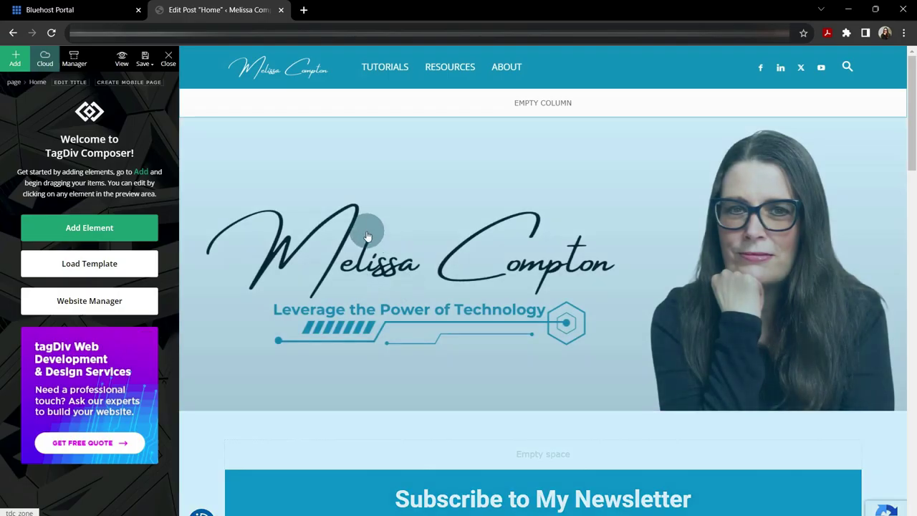
{"action": "left_click", "coordinate": [366, 235]}
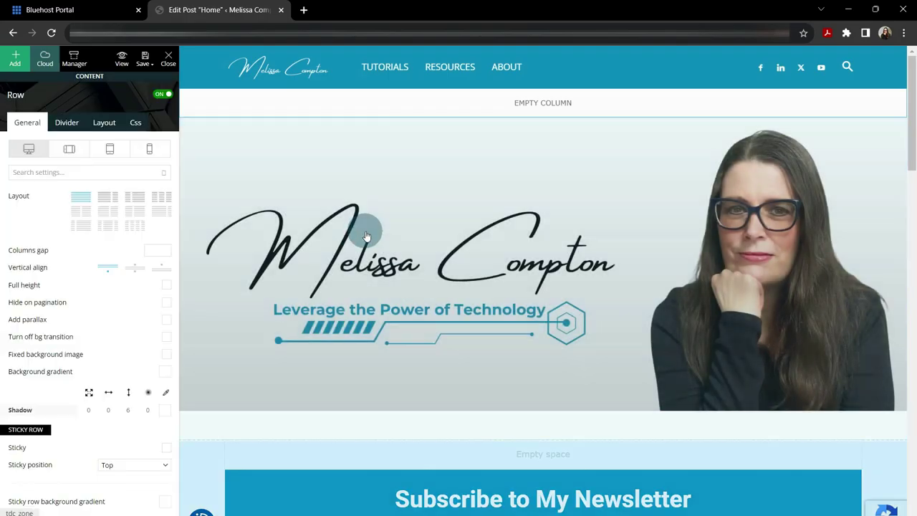
Select the newsletter signup block and scroll through the list of addable elements.
{"action": "scroll", "coordinate": [317, 446], "scroll_direction": "down", "scroll_amount": 1}
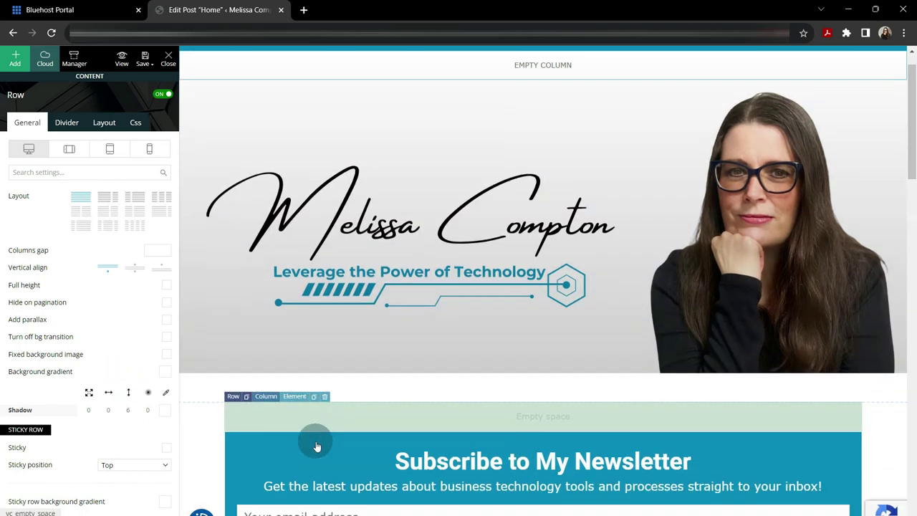
{"action": "scroll", "coordinate": [316, 447], "scroll_direction": "down", "scroll_amount": 5}
{"action": "left_click", "coordinate": [263, 284]}
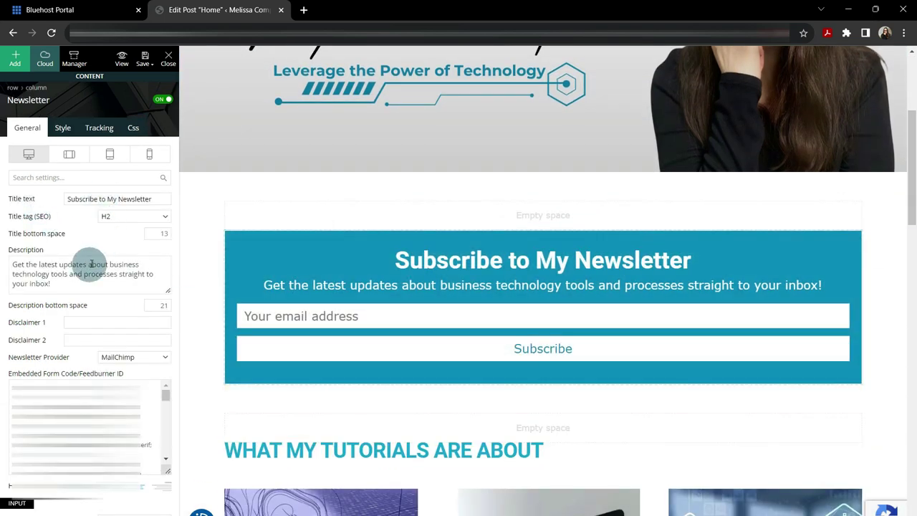
{"action": "left_click", "coordinate": [15, 58]}
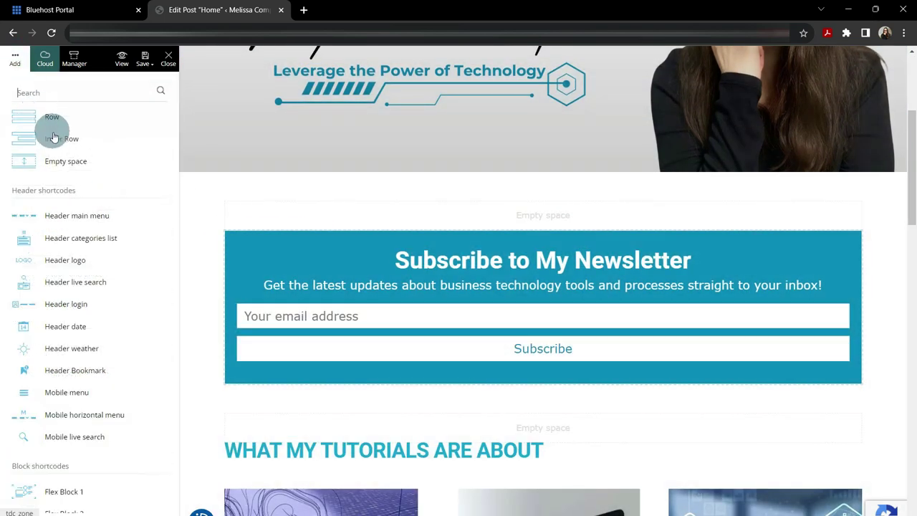
{"action": "scroll", "coordinate": [57, 143], "scroll_direction": "down", "scroll_amount": 4}
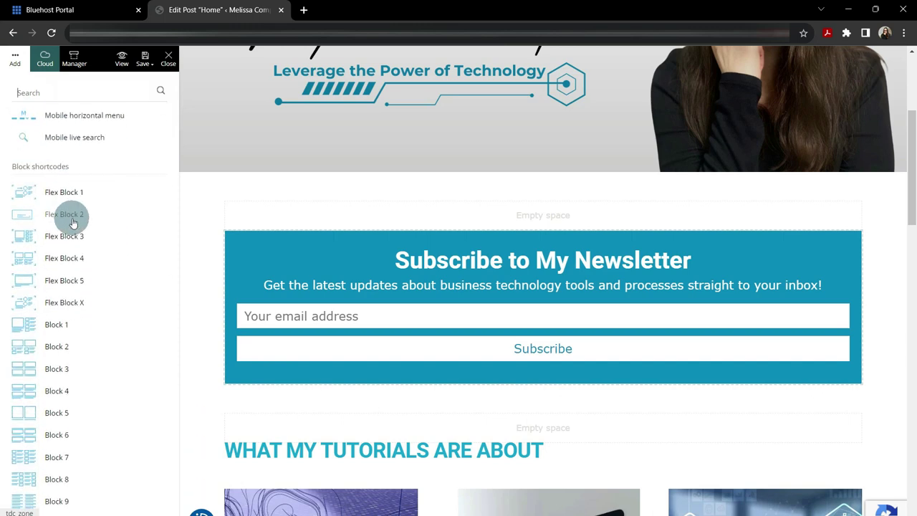
{"action": "scroll", "coordinate": [72, 223], "scroll_direction": "down", "scroll_amount": 3}
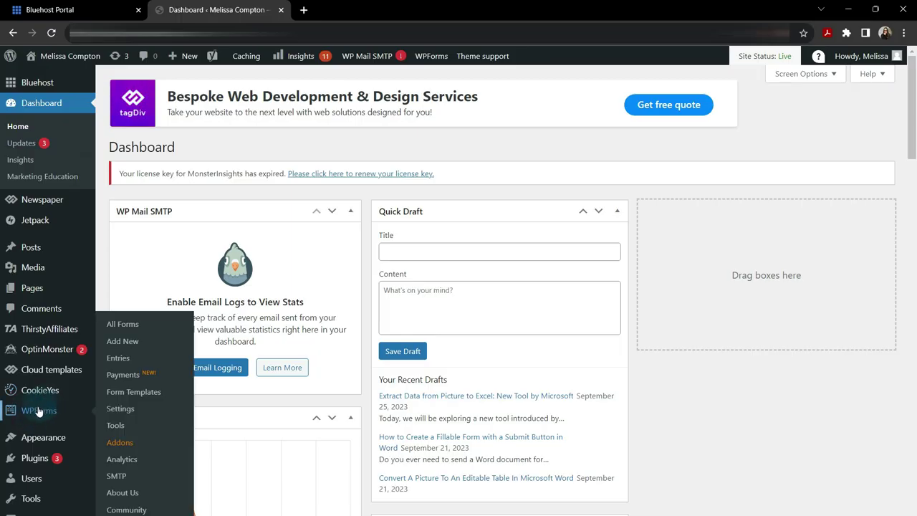
Open the Simple Contact Form from the WPForms All Forms overview.
{"action": "left_click", "coordinate": [45, 410]}
{"action": "left_click", "coordinate": [163, 263]}
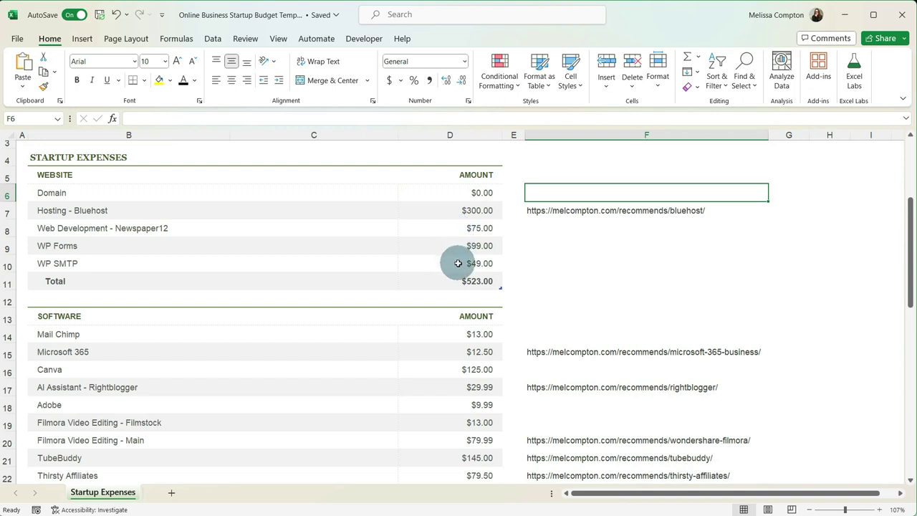
{"action": "scroll", "coordinate": [458, 263], "scroll_direction": "down", "scroll_amount": 3}
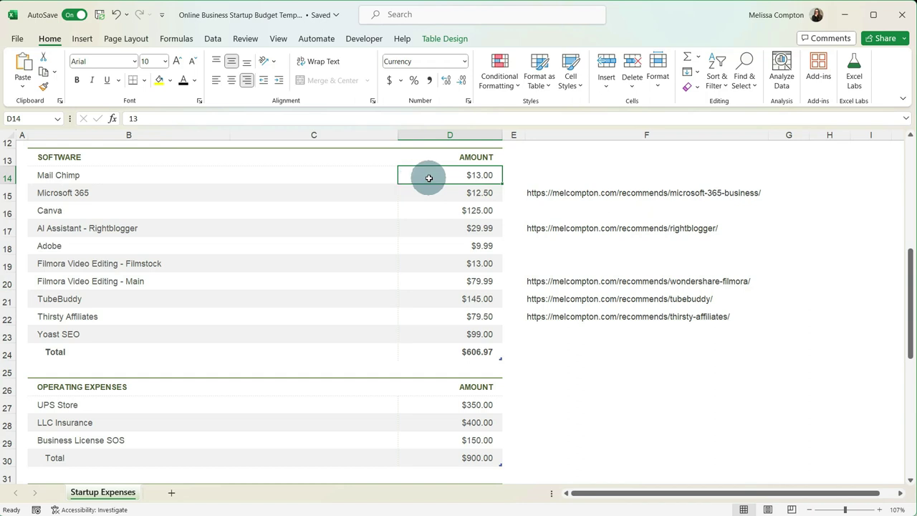
{"action": "left_click", "coordinate": [180, 195]}
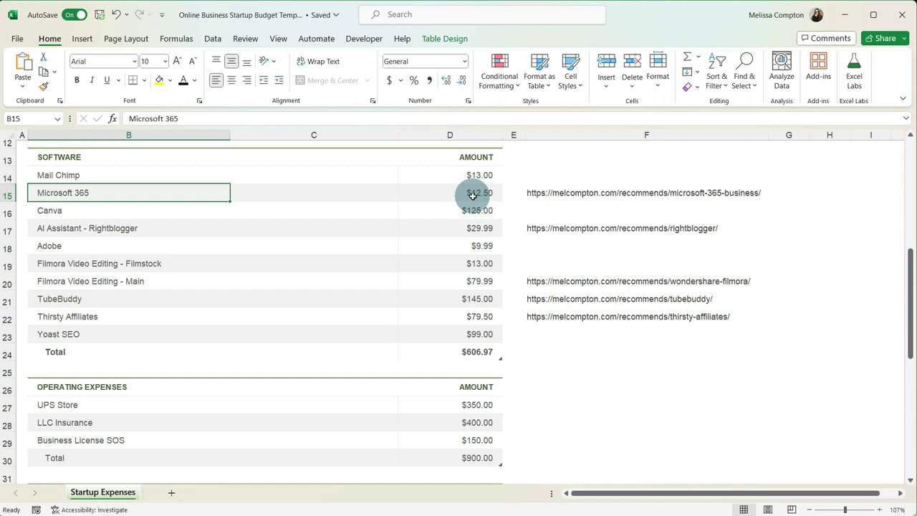
{"action": "left_click", "coordinate": [140, 212]}
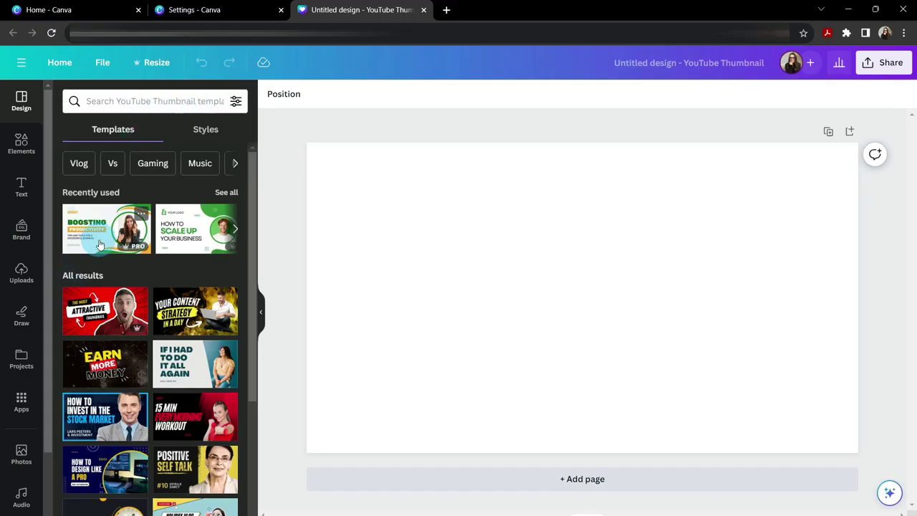
{"action": "left_click", "coordinate": [108, 229]}
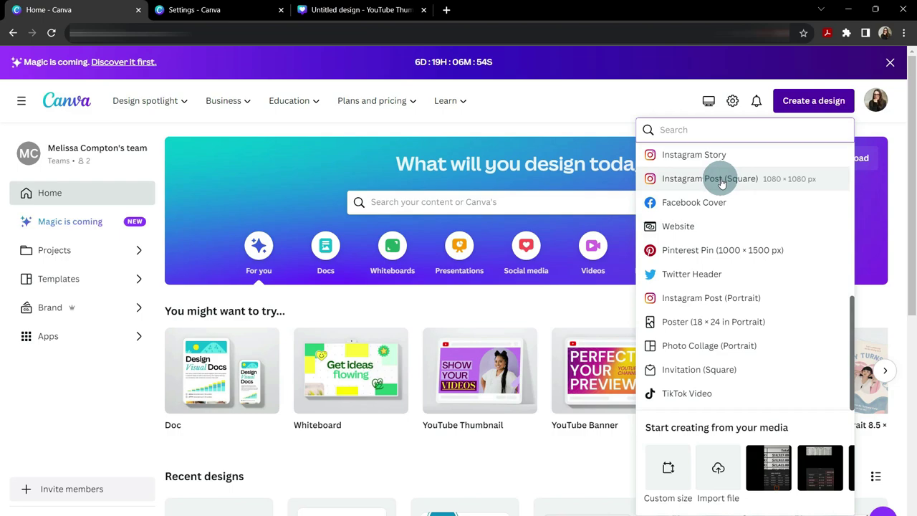
{"action": "left_click", "coordinate": [722, 181]}
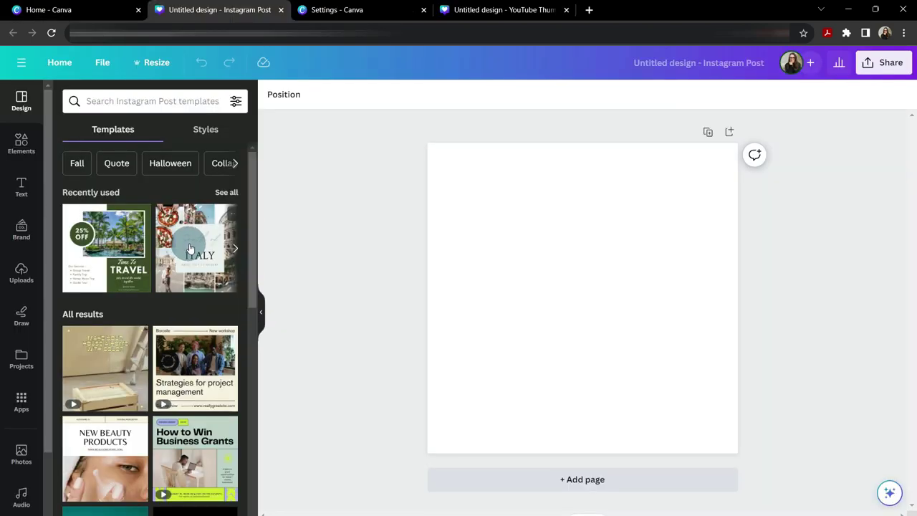
{"action": "left_click", "coordinate": [190, 246]}
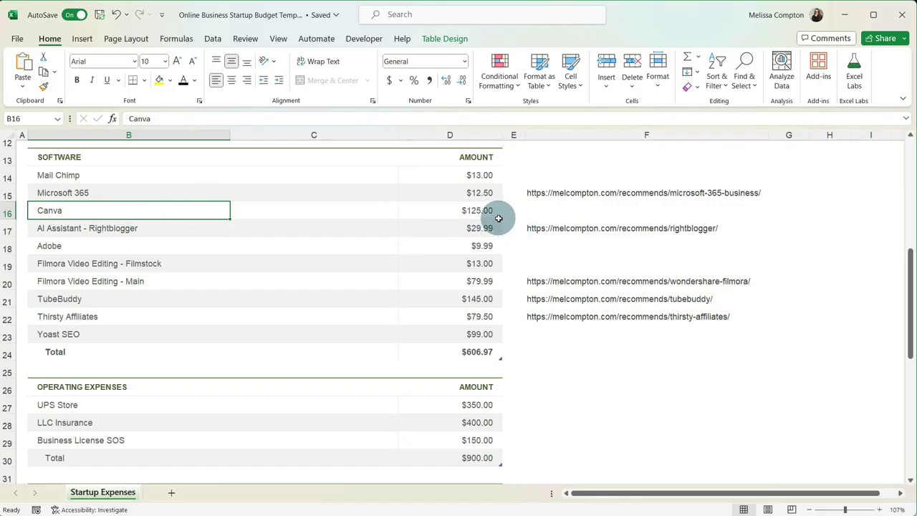
{"action": "left_click", "coordinate": [475, 210]}
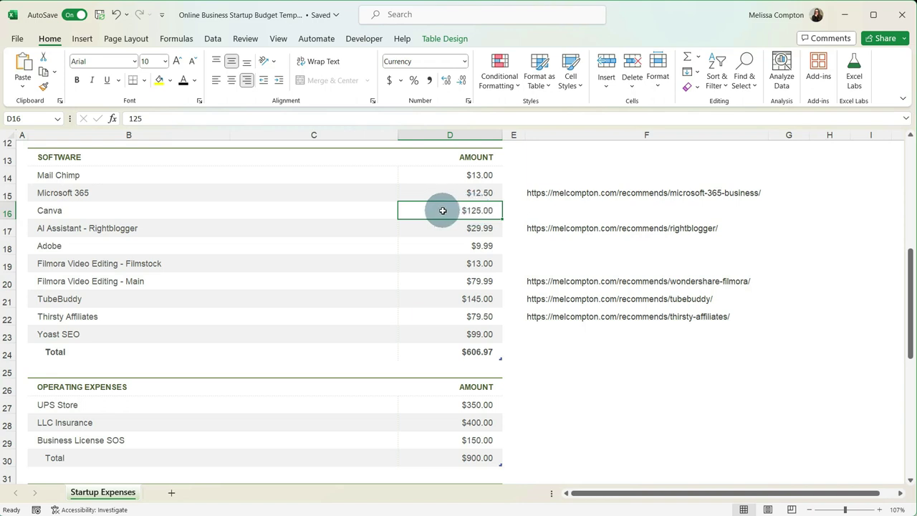
{"action": "left_click", "coordinate": [129, 210]}
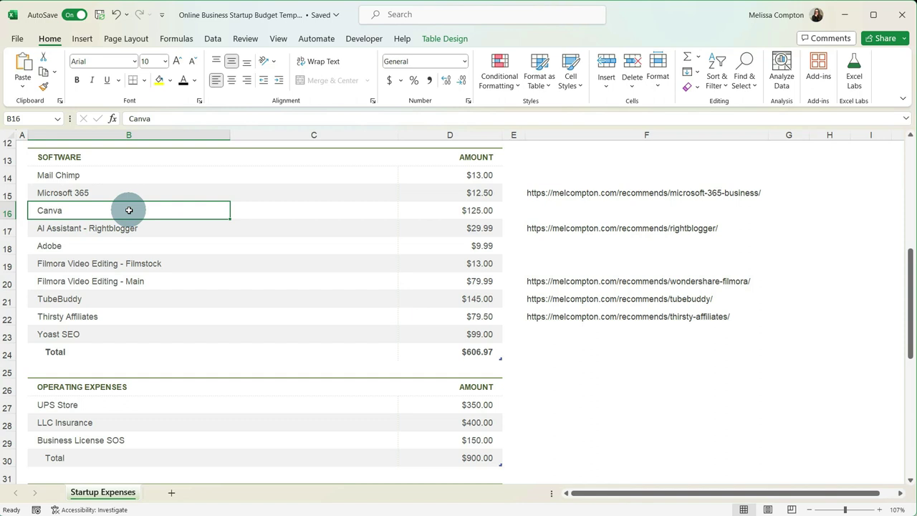
{"action": "left_click", "coordinate": [46, 228]}
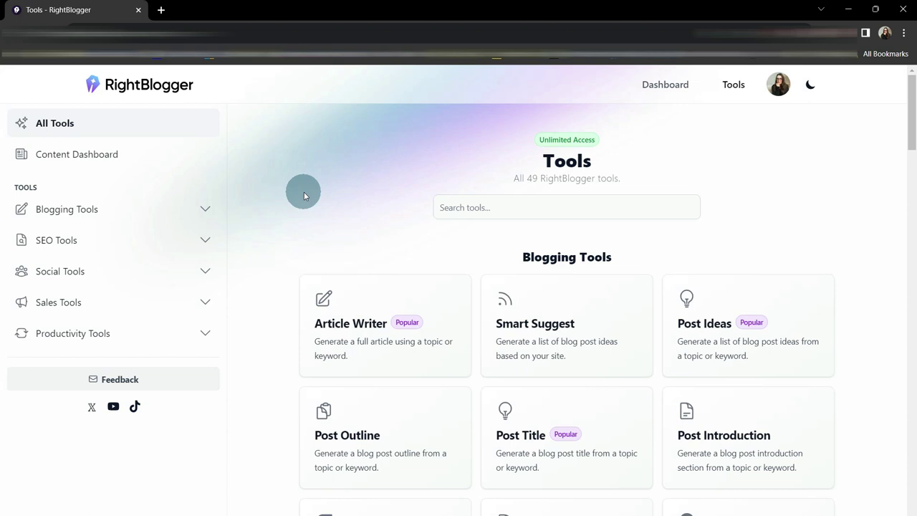
{"action": "left_click", "coordinate": [206, 208]}
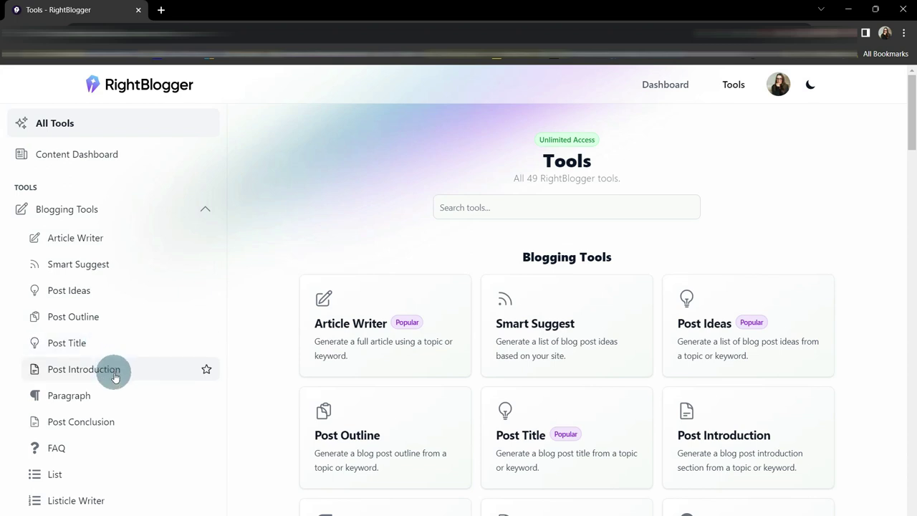
{"action": "left_click", "coordinate": [206, 210]}
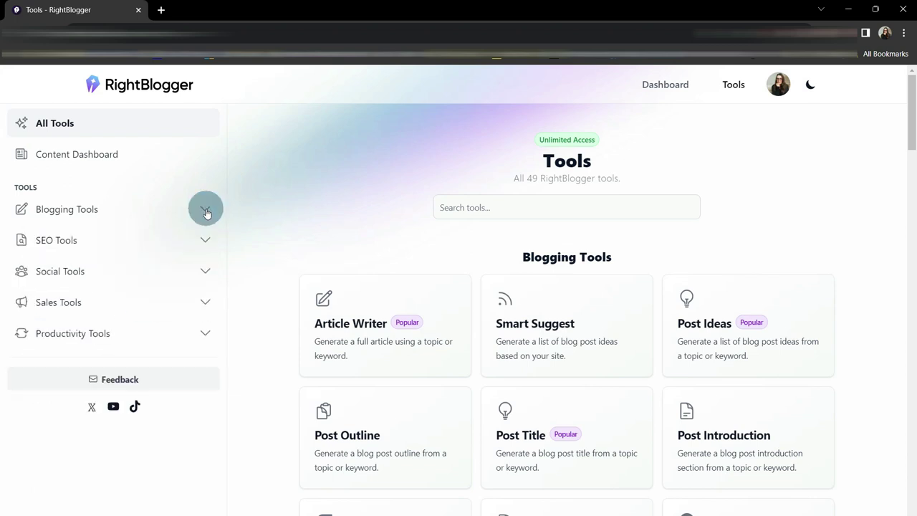
{"action": "left_click", "coordinate": [203, 240]}
{"action": "left_click", "coordinate": [137, 270]}
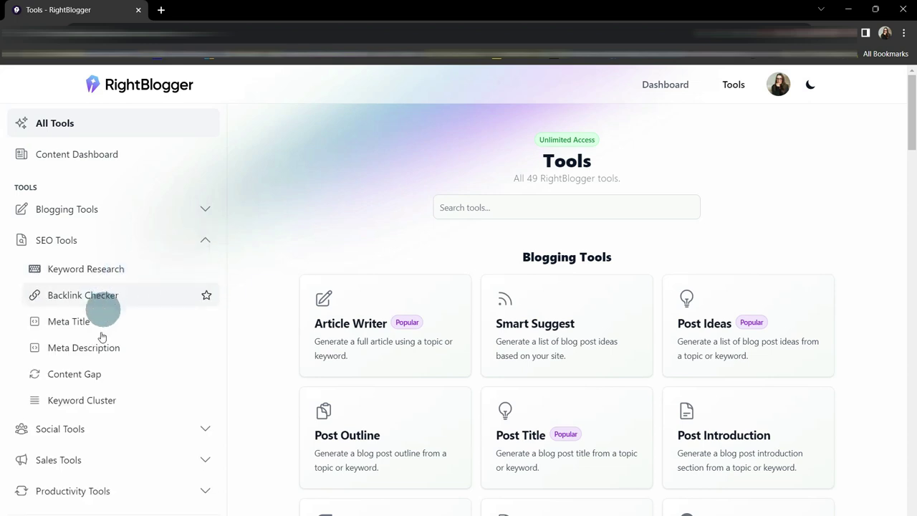
{"action": "left_click", "coordinate": [166, 242]}
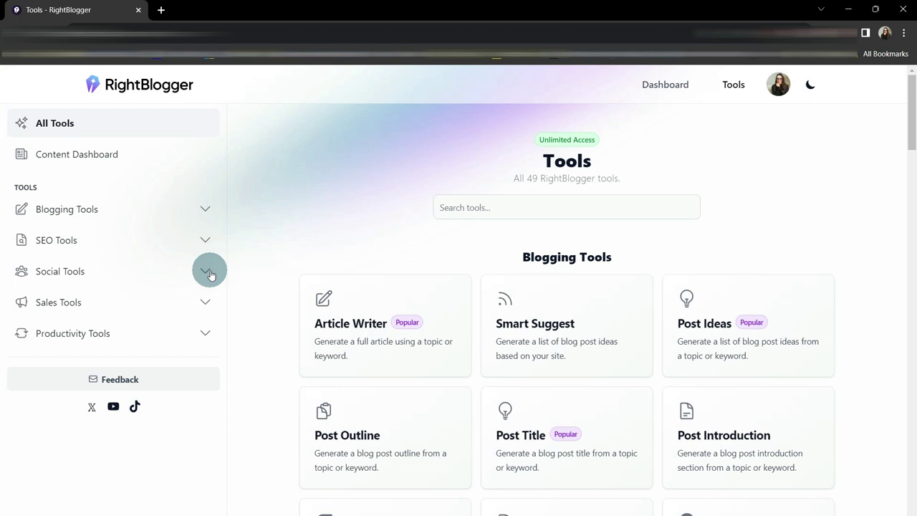
{"action": "left_click", "coordinate": [205, 269]}
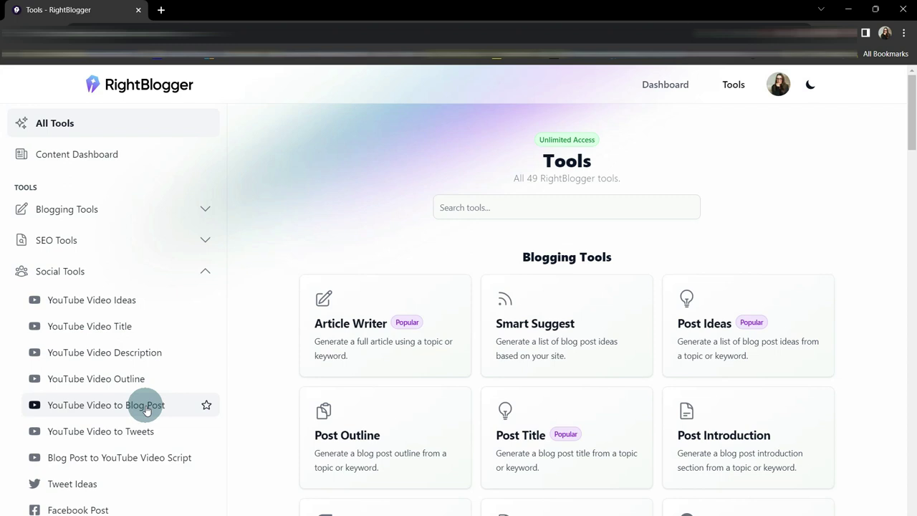
{"action": "scroll", "coordinate": [145, 409], "scroll_direction": "down", "scroll_amount": 1}
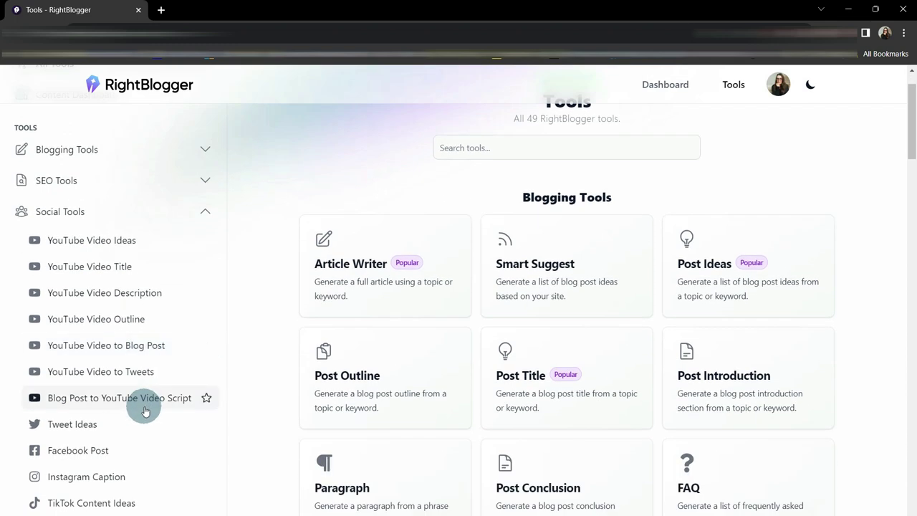
{"action": "left_click", "coordinate": [206, 213]}
{"action": "left_click", "coordinate": [205, 243]}
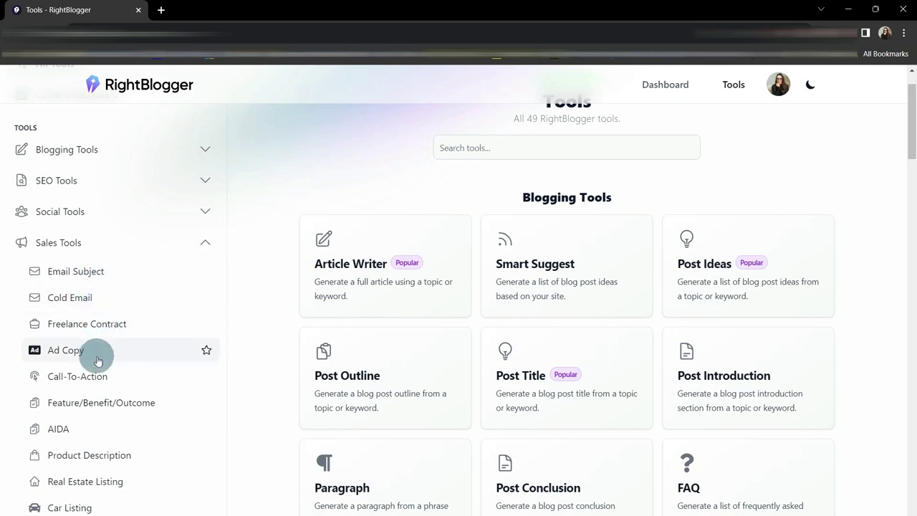
{"action": "left_click", "coordinate": [204, 243]}
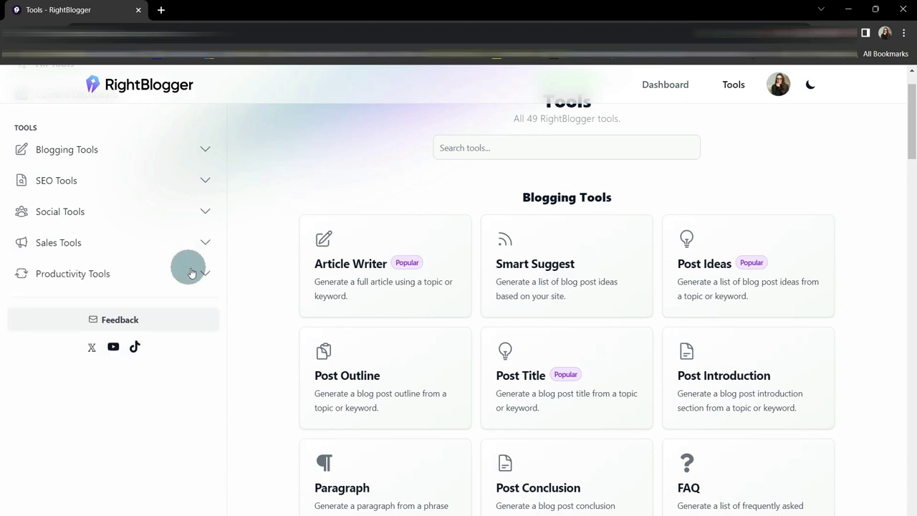
{"action": "left_click", "coordinate": [201, 273]}
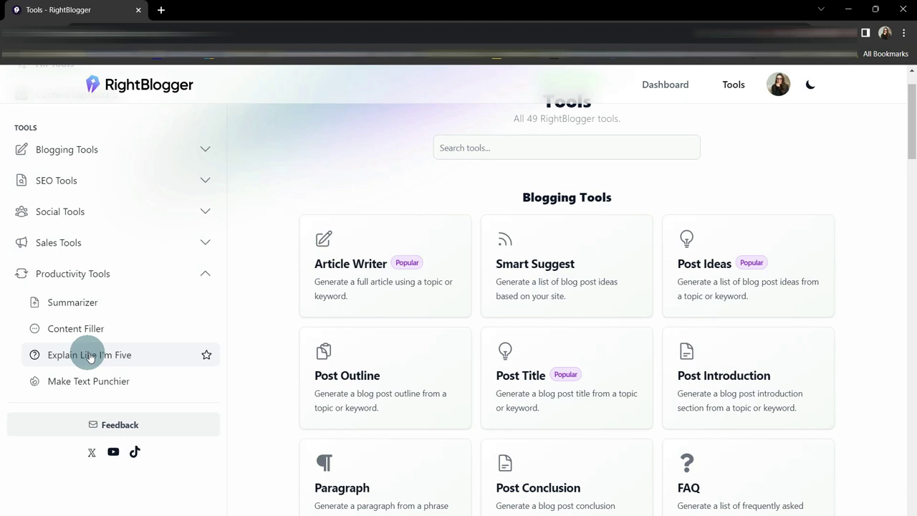
{"action": "left_click", "coordinate": [205, 273]}
{"action": "scroll", "coordinate": [317, 281], "scroll_direction": "down", "scroll_amount": 7}
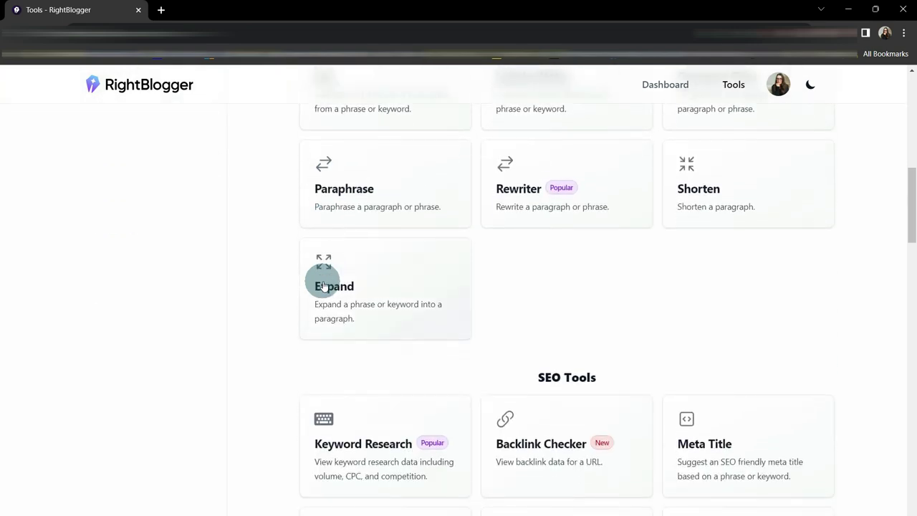
Minimize the browser so the Excel budget sheet is back in view.
{"action": "left_click", "coordinate": [848, 10]}
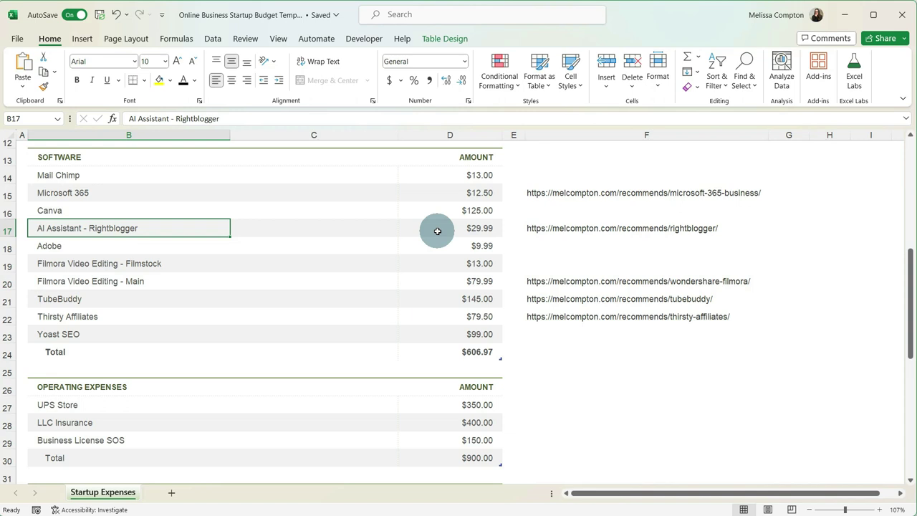
{"action": "left_click", "coordinate": [168, 244]}
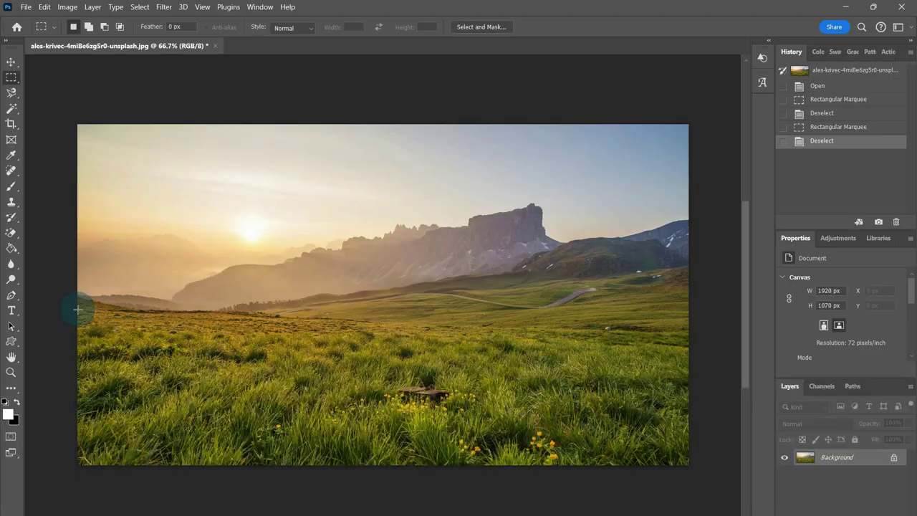
{"action": "left_click_drag", "start_coordinate": [75, 309], "coordinate": [696, 466]}
Run Generative Fill on the selected meadow with the prompt 'Sheep grazing'.
{"action": "right_click", "coordinate": [495, 390]}
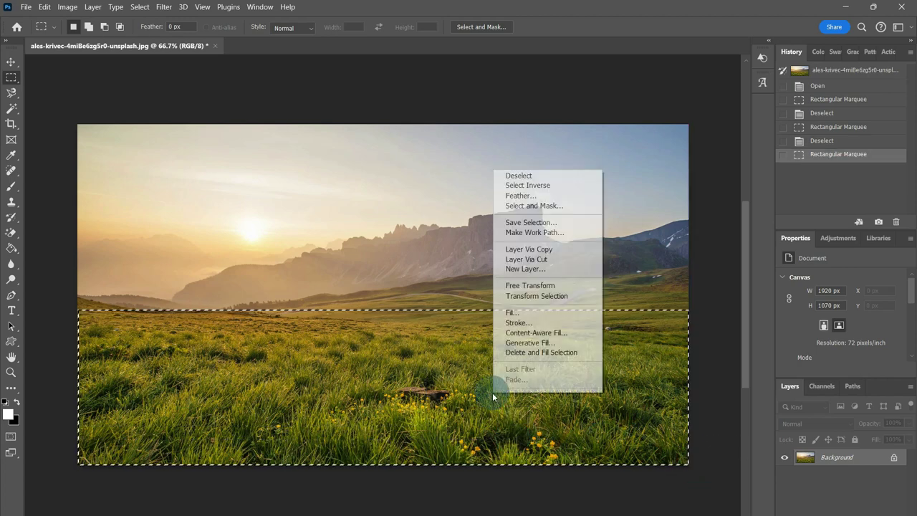
{"action": "left_click", "coordinate": [515, 347]}
{"action": "type", "text": "Sheep grazing"}
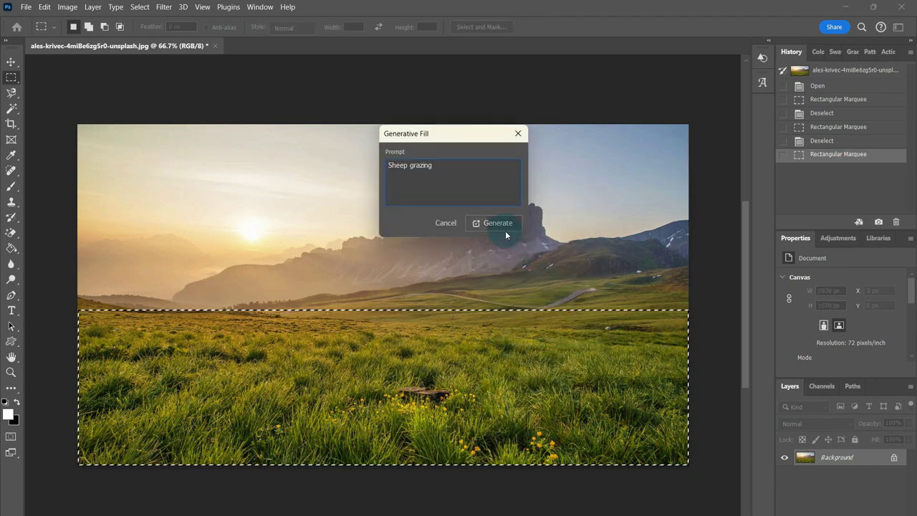
{"action": "left_click", "coordinate": [499, 224]}
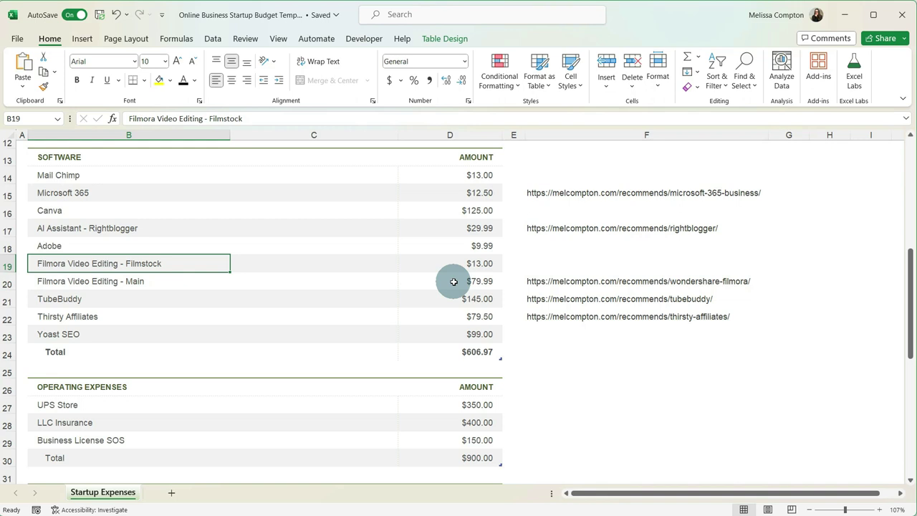
{"action": "left_click", "coordinate": [448, 264]}
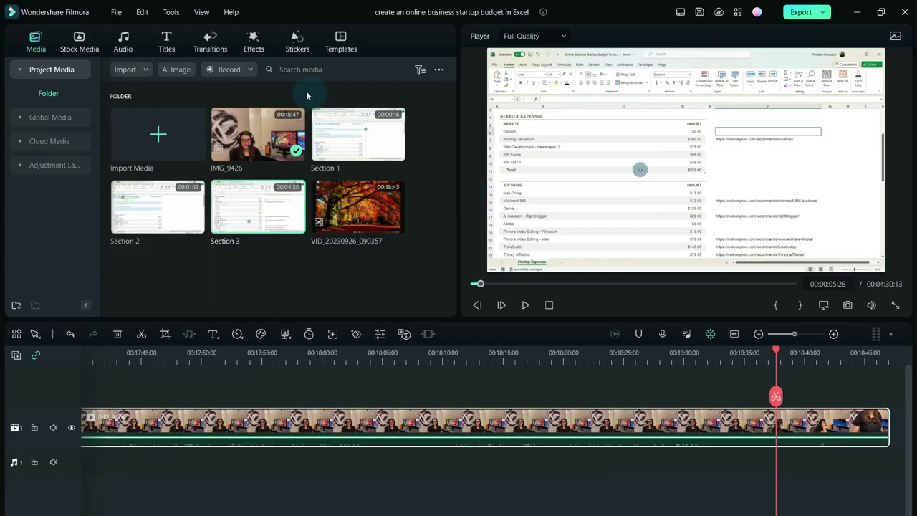
Switch Filmora's library from Effects to the Transitions collection.
{"action": "left_click", "coordinate": [256, 45]}
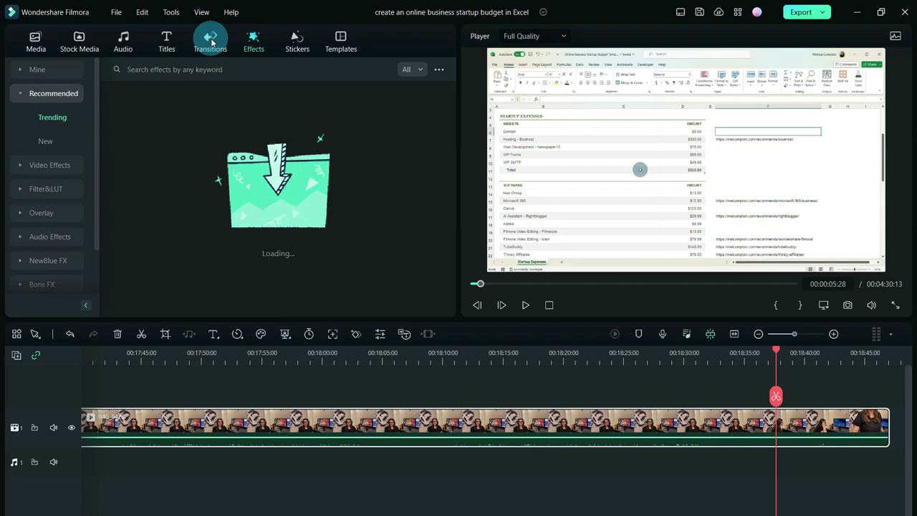
{"action": "left_click", "coordinate": [213, 44]}
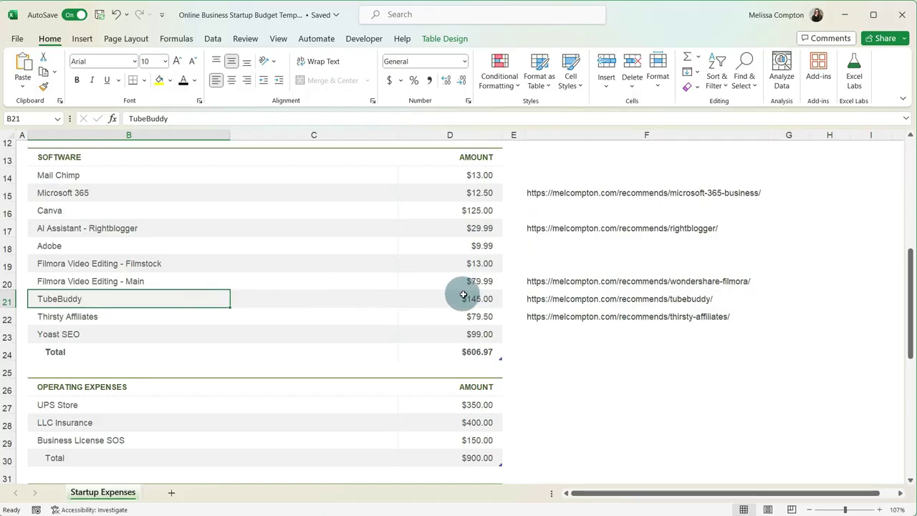
{"action": "left_click", "coordinate": [469, 301]}
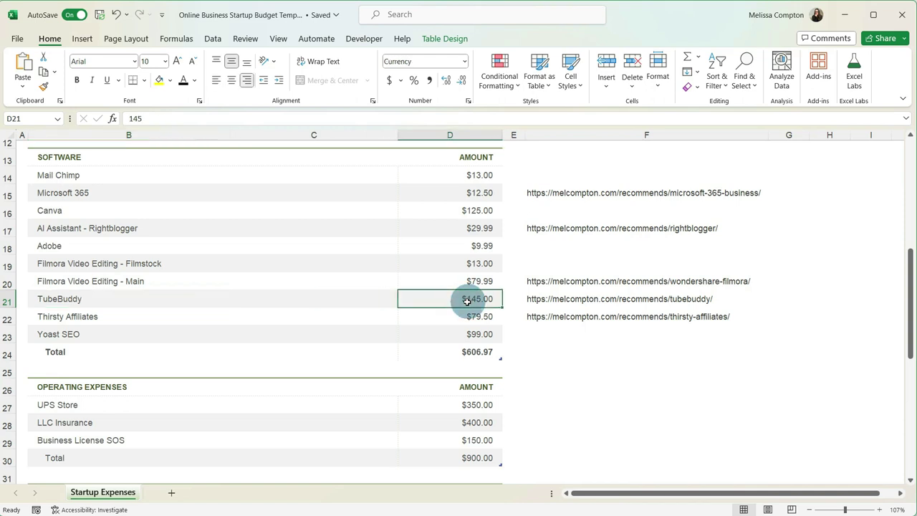
{"action": "left_click", "coordinate": [125, 301]}
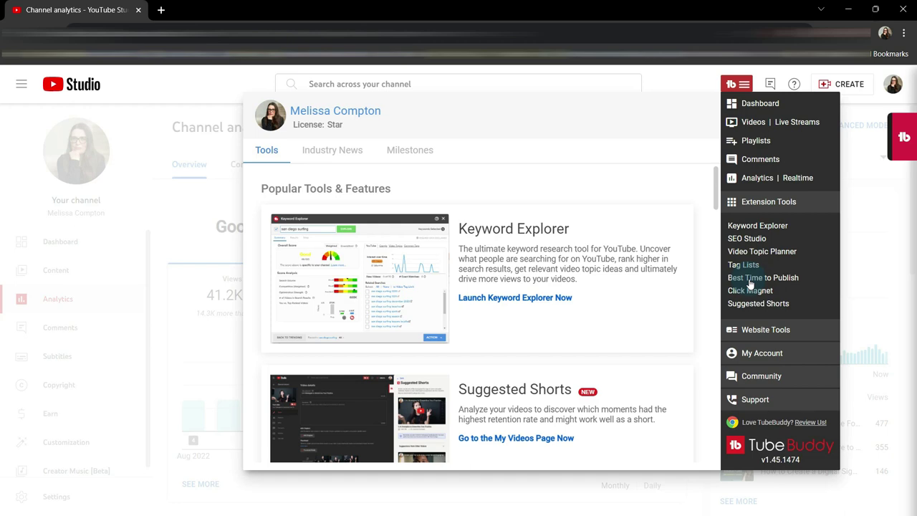
Open the TubeBuddy extension menu over YouTube Studio's Channel analytics.
{"action": "left_click", "coordinate": [68, 317]}
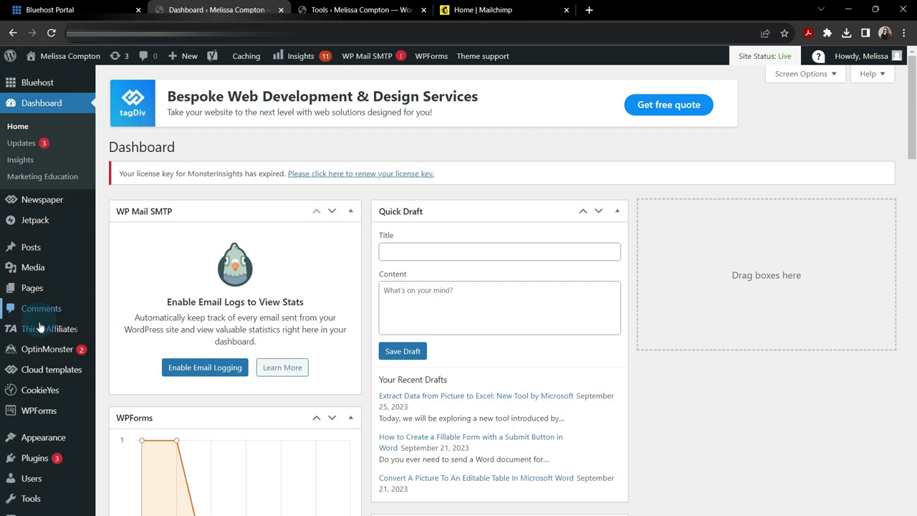
Open the ThirstyAffiliates Affiliate Links list and scroll through its 10 published links.
{"action": "left_click", "coordinate": [40, 331]}
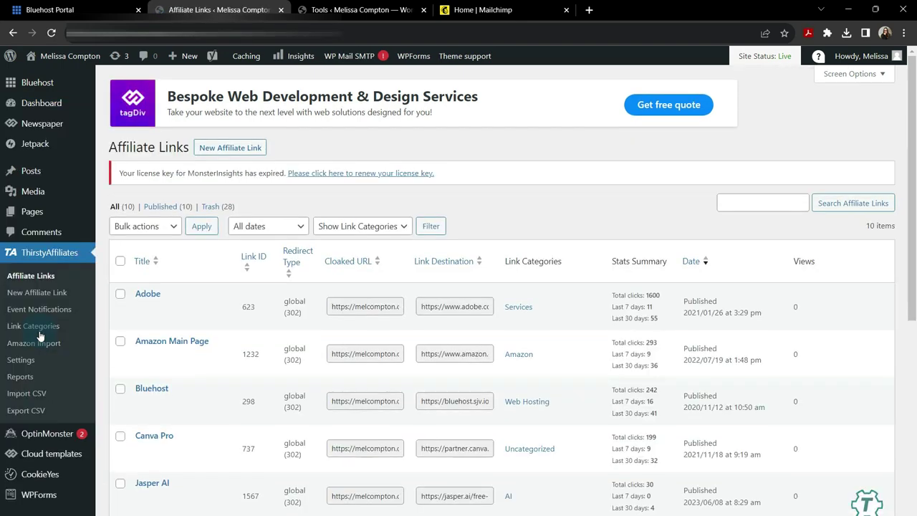
{"action": "scroll", "coordinate": [205, 352], "scroll_direction": "down", "scroll_amount": 3}
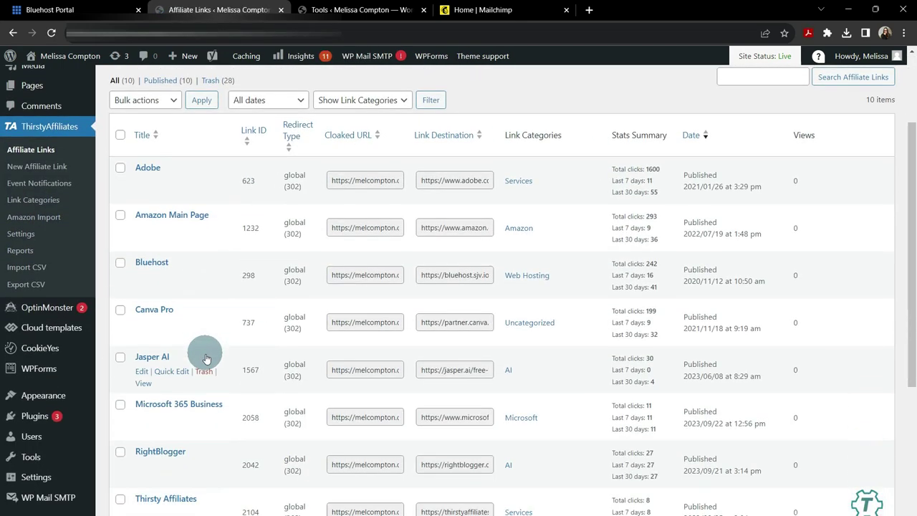
{"action": "scroll", "coordinate": [423, 395], "scroll_direction": "up", "scroll_amount": 3}
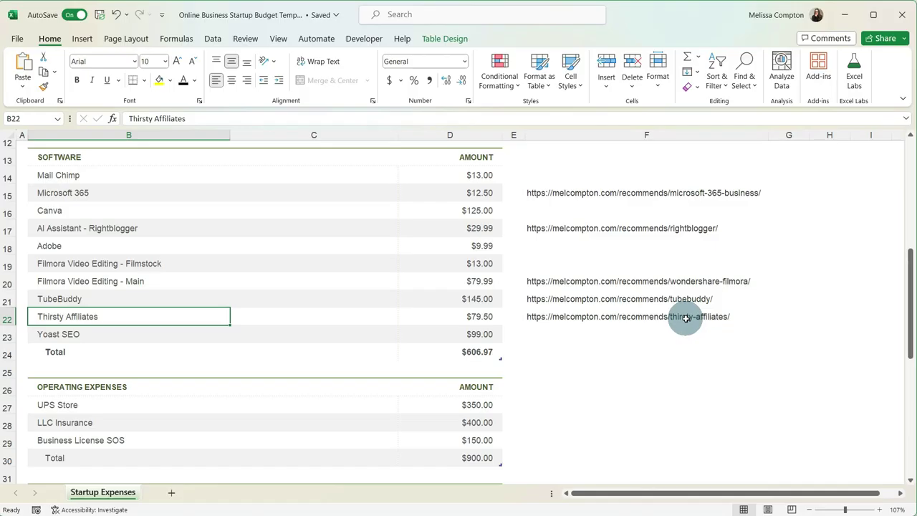
{"action": "left_click", "coordinate": [68, 334]}
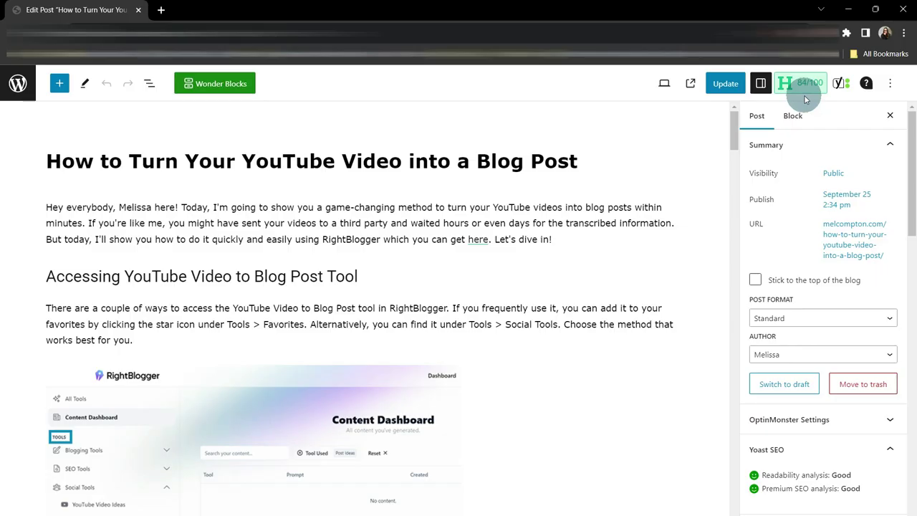
Open the post's Yoast SEO panel and review the expanded Premium SEO analysis results.
{"action": "left_click", "coordinate": [842, 85]}
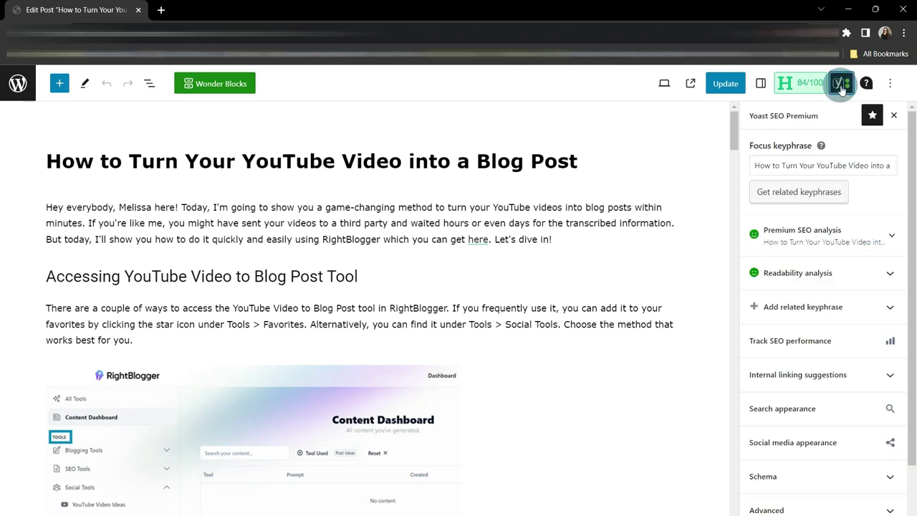
{"action": "left_click", "coordinate": [891, 239]}
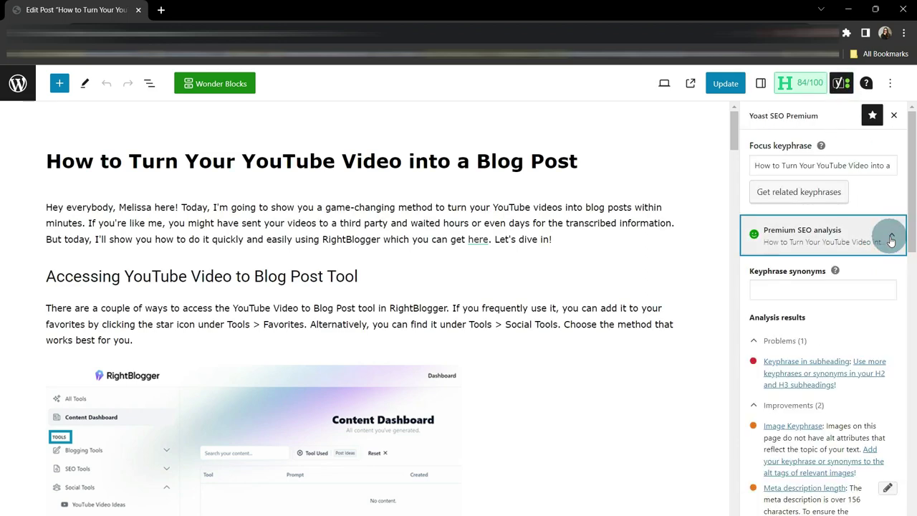
{"action": "scroll", "coordinate": [869, 239], "scroll_direction": "down", "scroll_amount": 3}
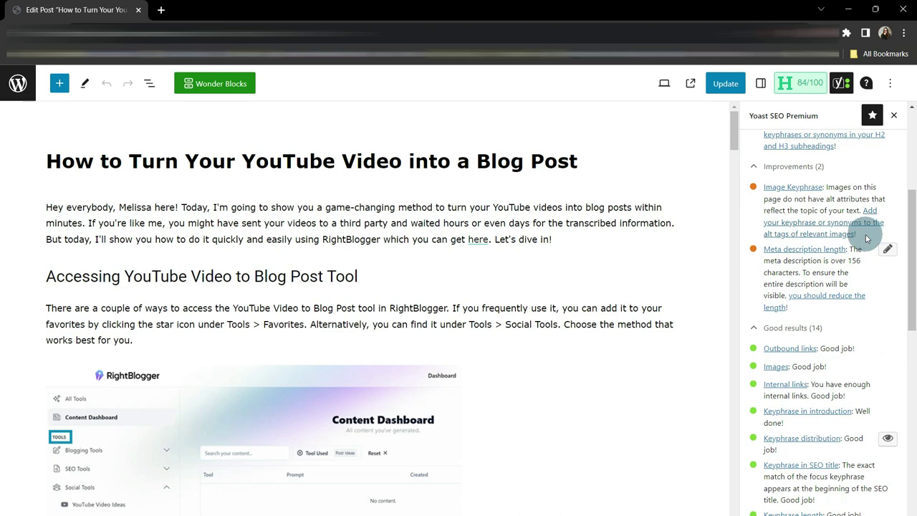
{"action": "scroll", "coordinate": [866, 239], "scroll_direction": "up", "scroll_amount": 3}
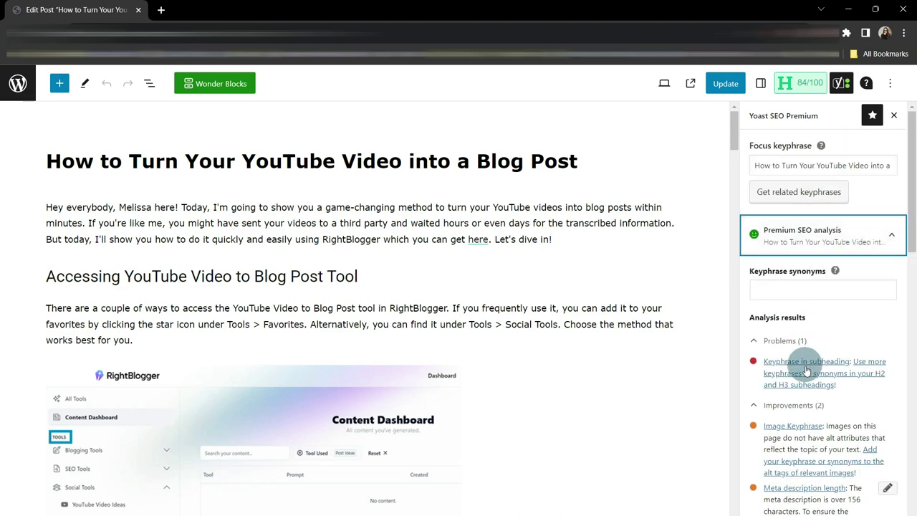
{"action": "scroll", "coordinate": [848, 372], "scroll_direction": "down", "scroll_amount": 4}
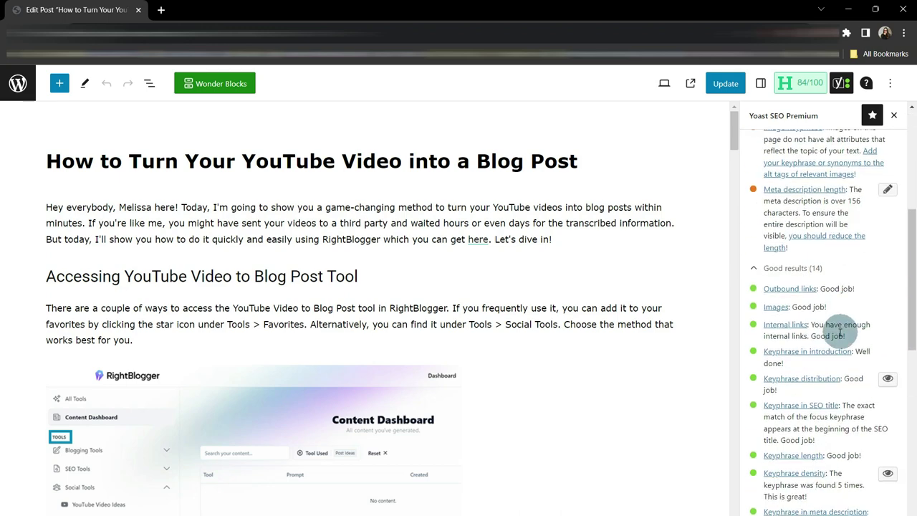
{"action": "scroll", "coordinate": [839, 327], "scroll_direction": "down", "scroll_amount": 2}
{"action": "scroll", "coordinate": [843, 311], "scroll_direction": "up", "scroll_amount": 5}
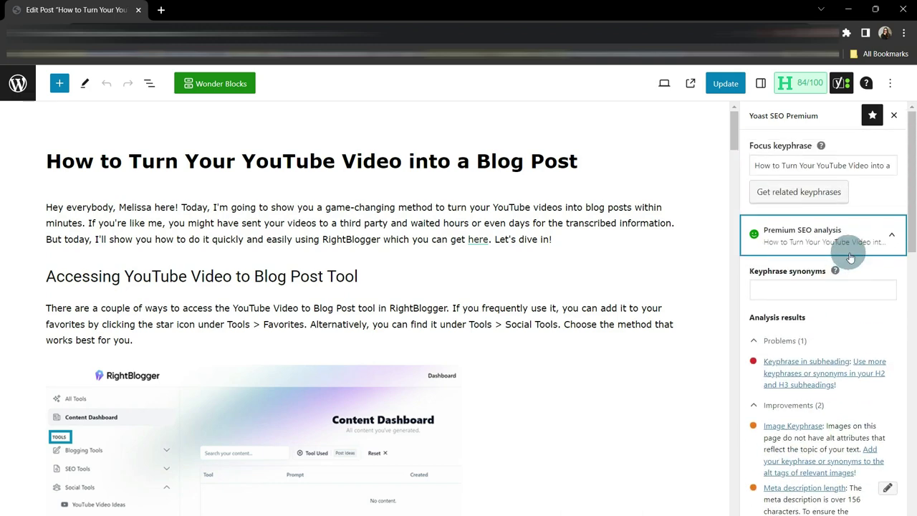
Collapse Premium SEO analysis and expand the Readability analysis results.
{"action": "left_click", "coordinate": [889, 238]}
{"action": "left_click", "coordinate": [889, 269]}
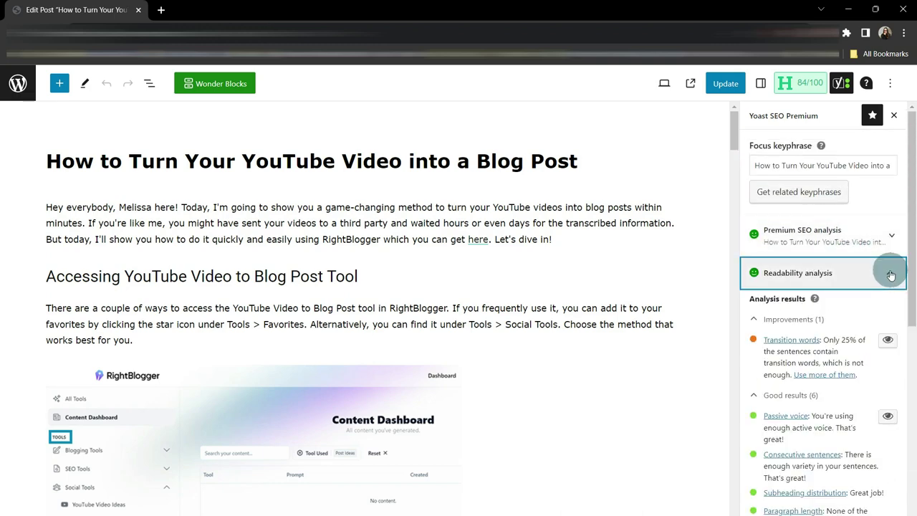
{"action": "scroll", "coordinate": [837, 347], "scroll_direction": "down", "scroll_amount": 2}
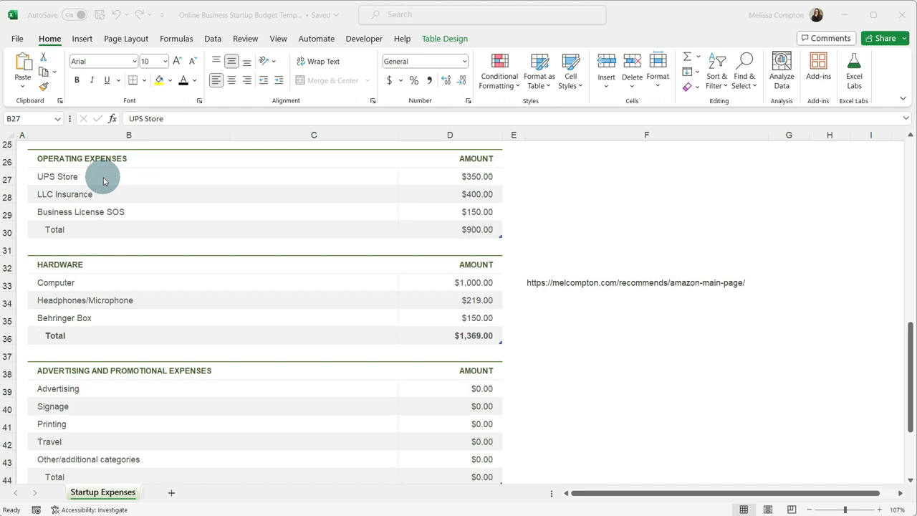
Select cell B27, the $350 UPS Store line in the Operating Expenses table.
{"action": "left_click", "coordinate": [94, 178]}
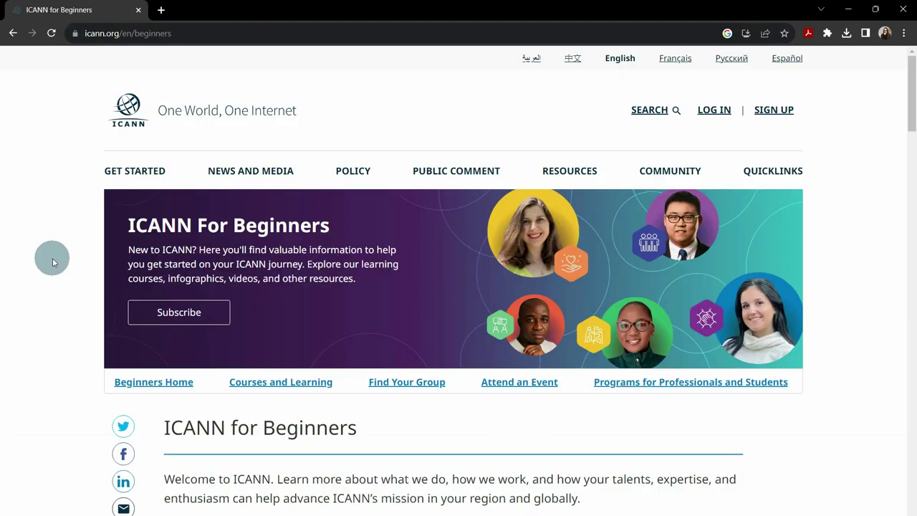
Scroll down through the ICANN for Beginners page.
{"action": "scroll", "coordinate": [54, 259], "scroll_direction": "down", "scroll_amount": 3}
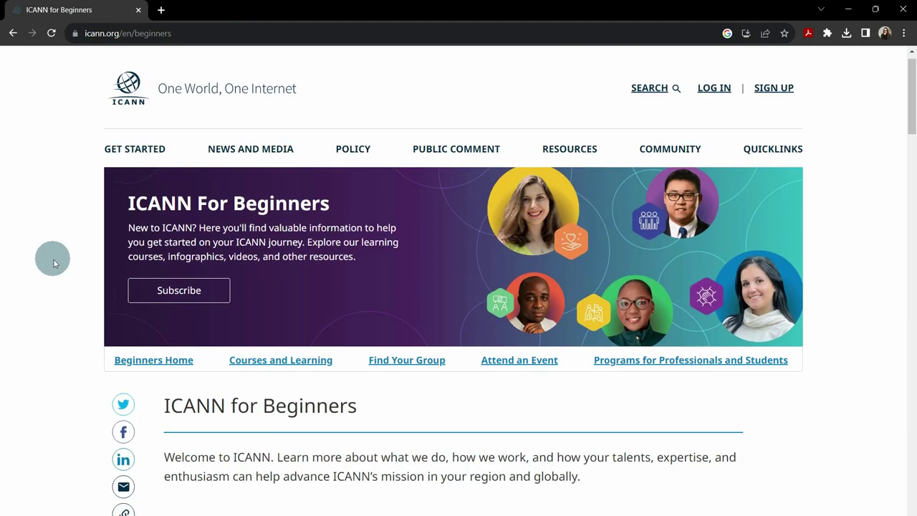
{"action": "scroll", "coordinate": [56, 264], "scroll_direction": "down", "scroll_amount": 2}
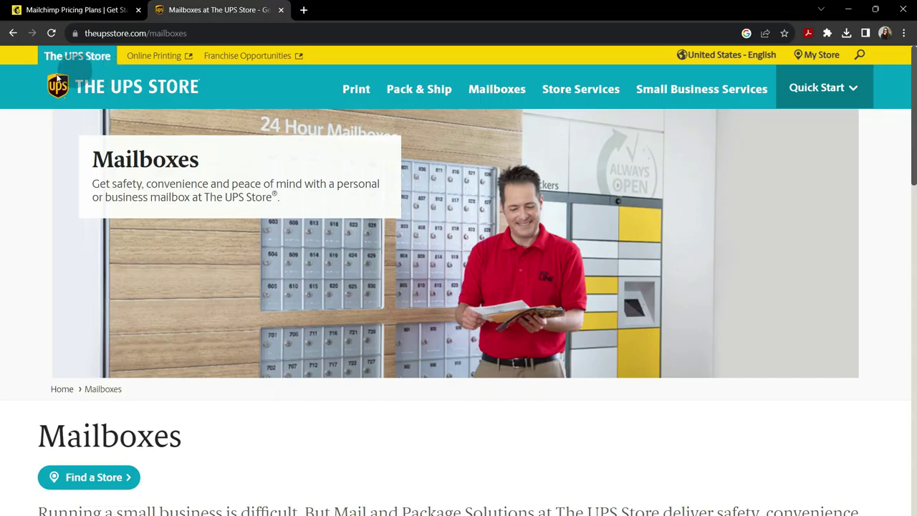
Scroll down through The UPS Store Mailboxes page on business mailbox service.
{"action": "scroll", "coordinate": [230, 199], "scroll_direction": "down", "scroll_amount": 1}
{"action": "scroll", "coordinate": [230, 198], "scroll_direction": "down", "scroll_amount": 10}
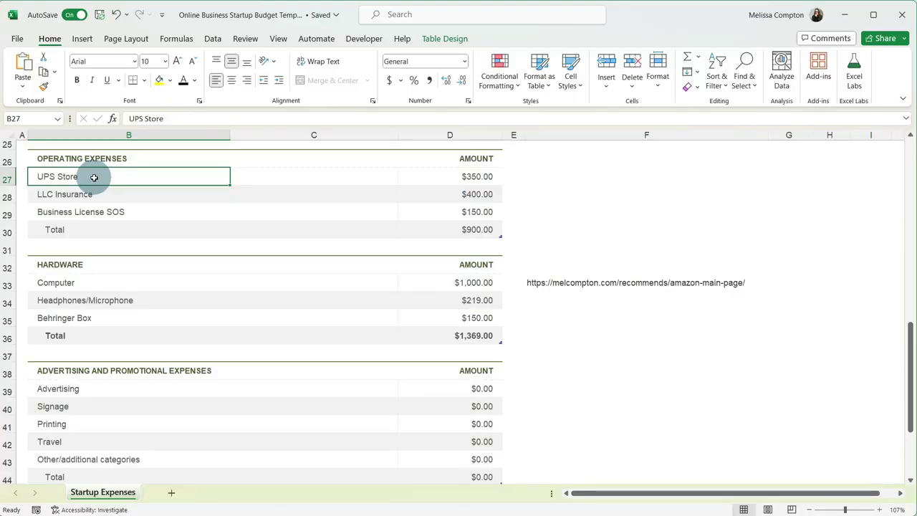
{"action": "left_click", "coordinate": [420, 174]}
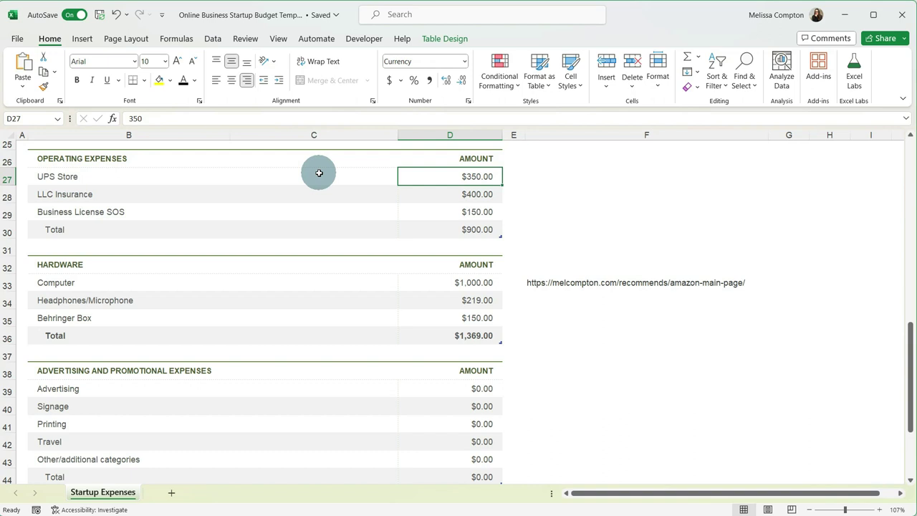
{"action": "left_click", "coordinate": [144, 193]}
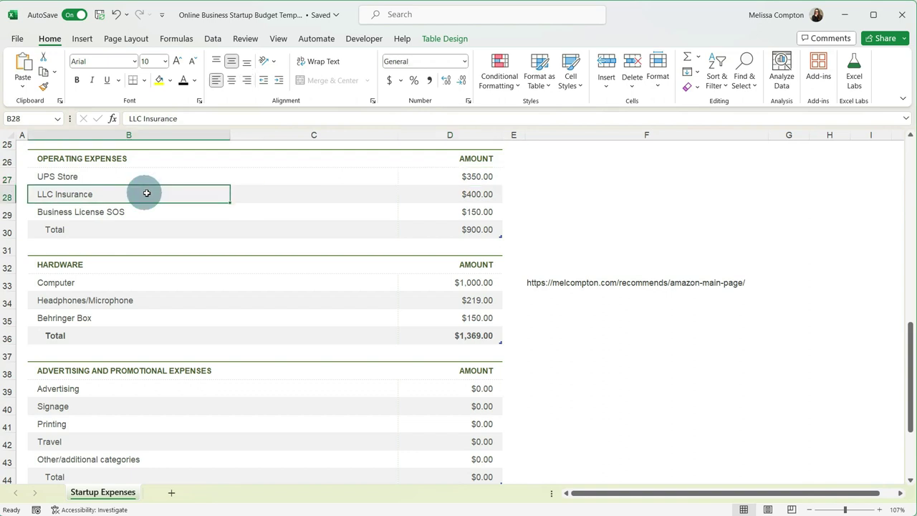
{"action": "left_click", "coordinate": [469, 195]}
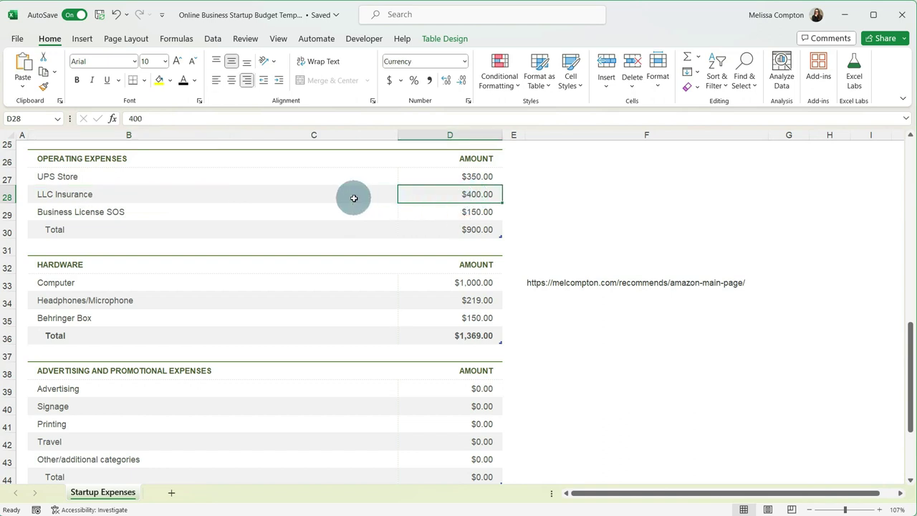
{"action": "left_click", "coordinate": [181, 195]}
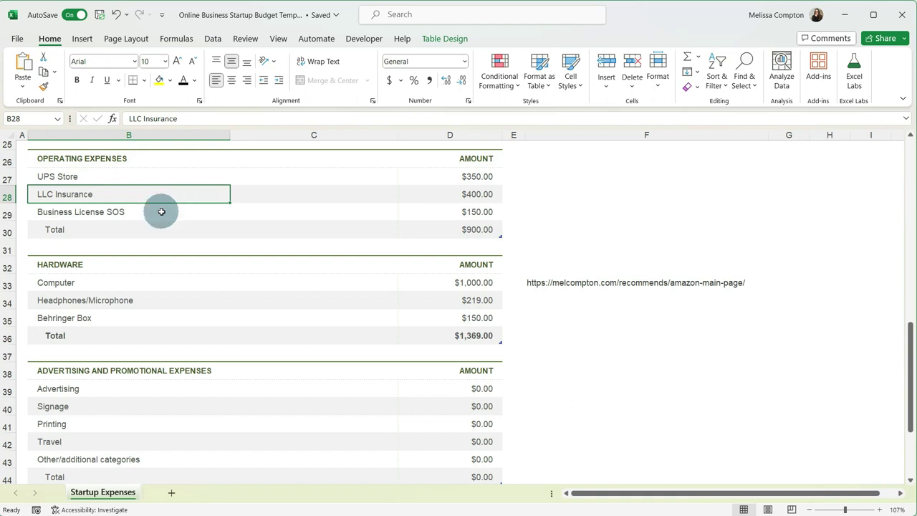
{"action": "left_click", "coordinate": [162, 211]}
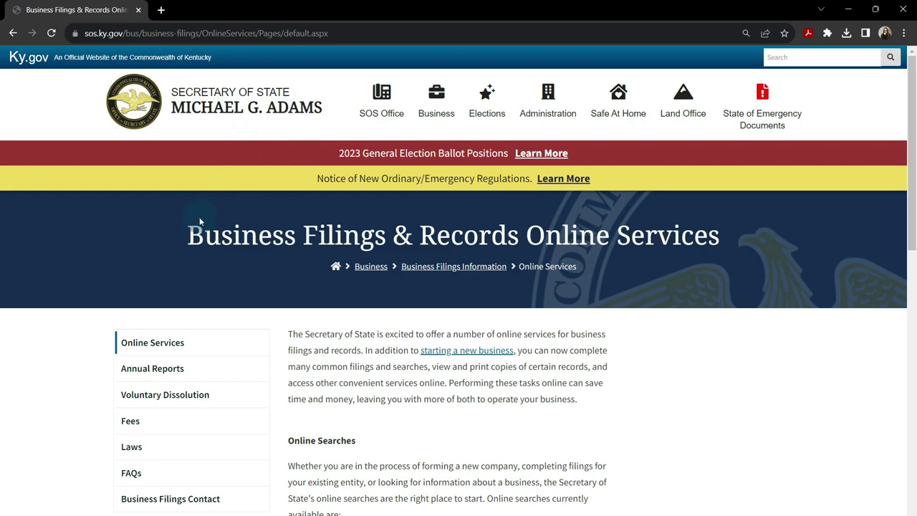
Scroll down to the Online Searches and Online Filings lists on Kentucky's Business Filings page.
{"action": "scroll", "coordinate": [717, 381], "scroll_direction": "down", "scroll_amount": 3}
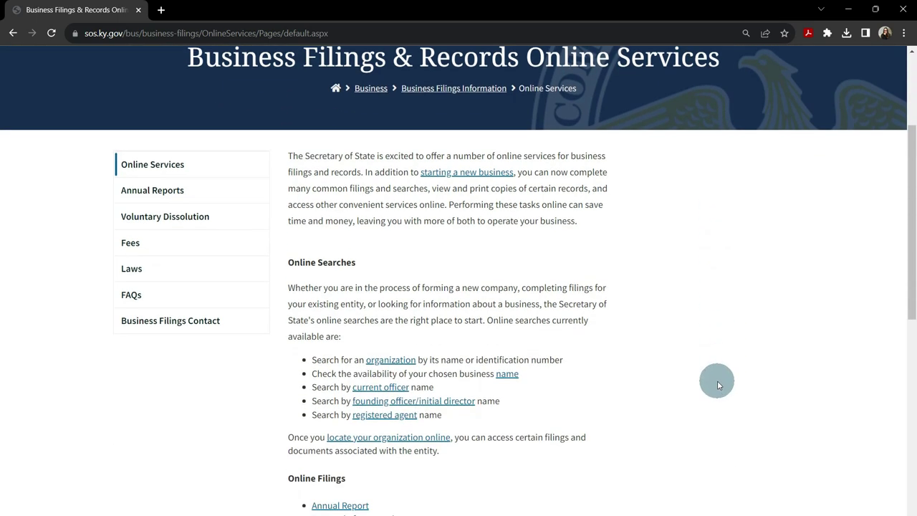
{"action": "scroll", "coordinate": [717, 385], "scroll_direction": "down", "scroll_amount": 2}
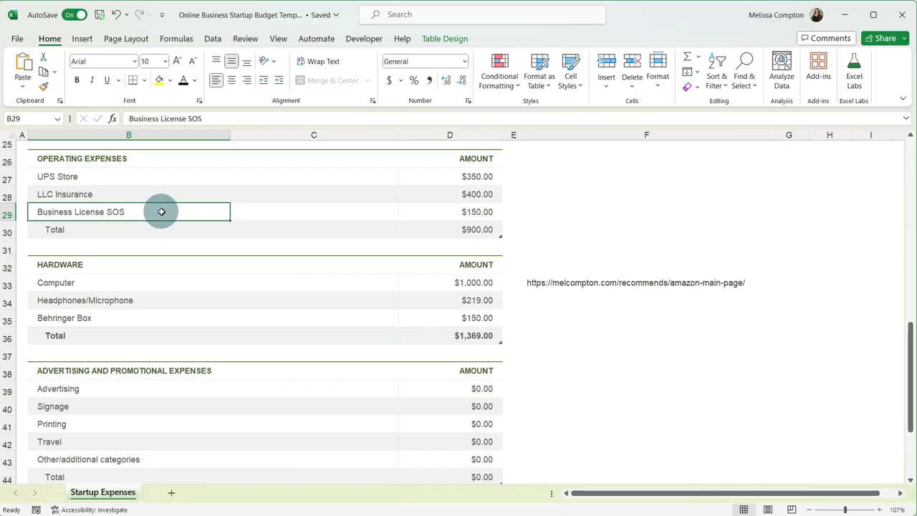
{"action": "scroll", "coordinate": [217, 221], "scroll_direction": "down", "scroll_amount": 2}
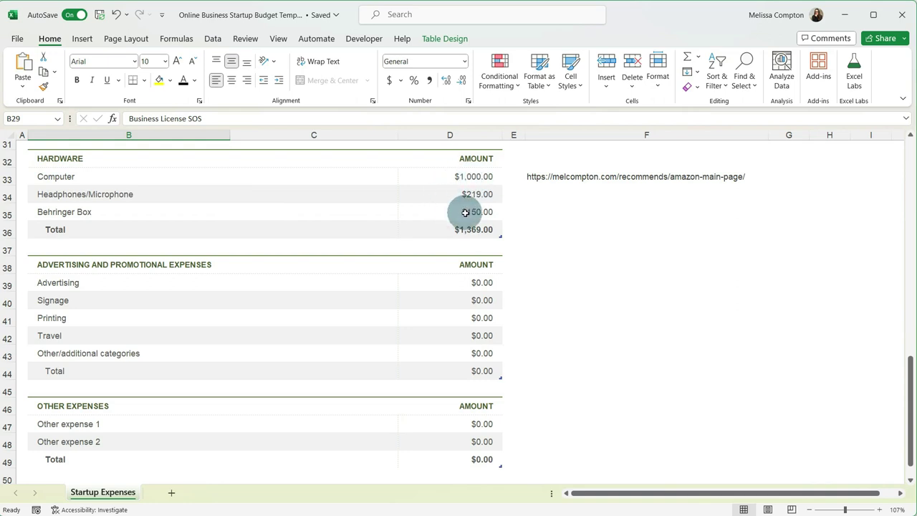
Select Advertising in B39, then reveal D51's =D11+D24+D30+D36+D44+D49 grand total formula.
{"action": "scroll", "coordinate": [416, 210], "scroll_direction": "down", "scroll_amount": 2}
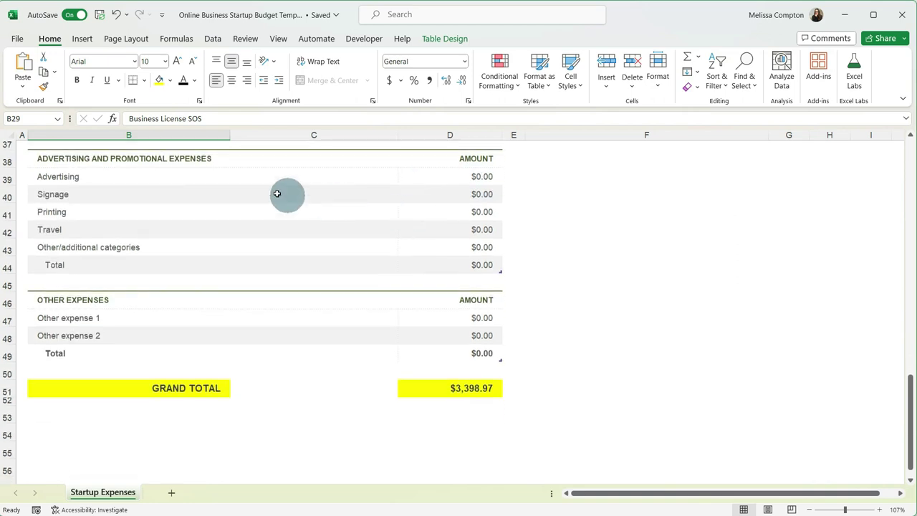
{"action": "left_click", "coordinate": [131, 178]}
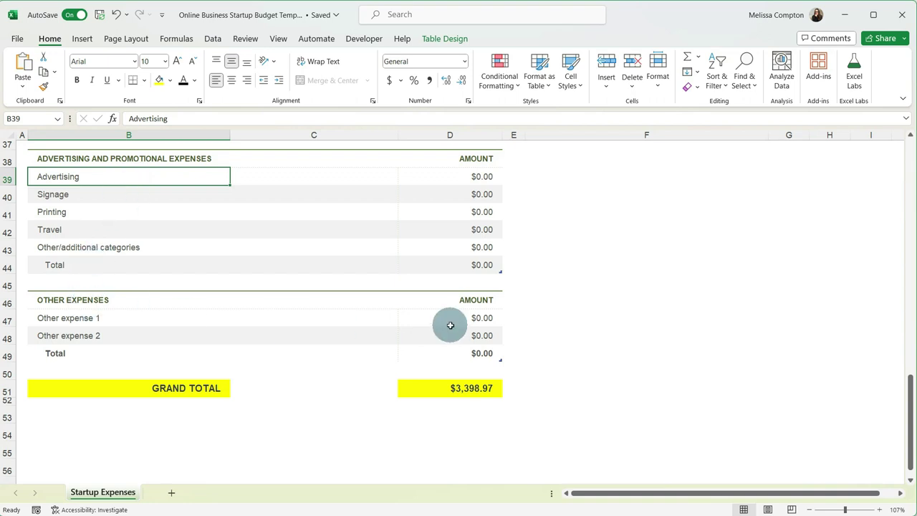
{"action": "left_click", "coordinate": [459, 387]}
{"action": "scroll", "coordinate": [501, 351], "scroll_direction": "down", "scroll_amount": 1}
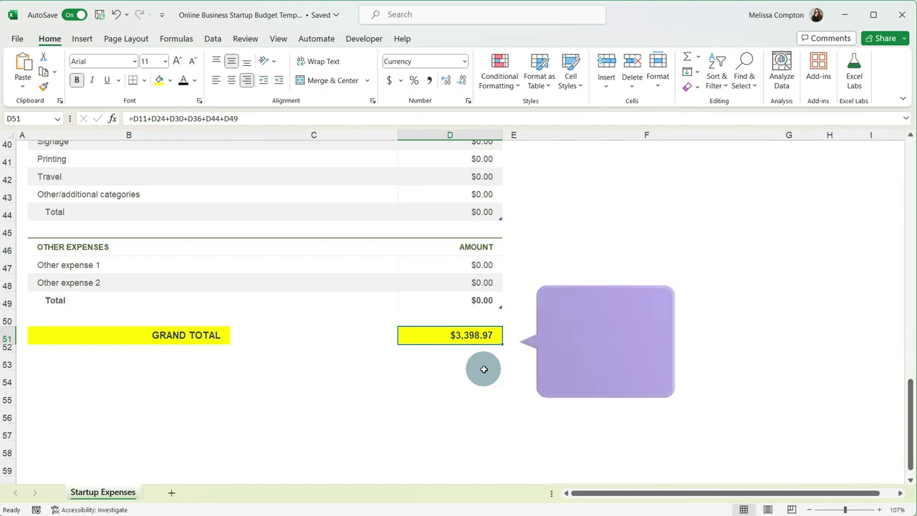
{"action": "scroll", "coordinate": [484, 369], "scroll_direction": "up", "scroll_amount": 10}
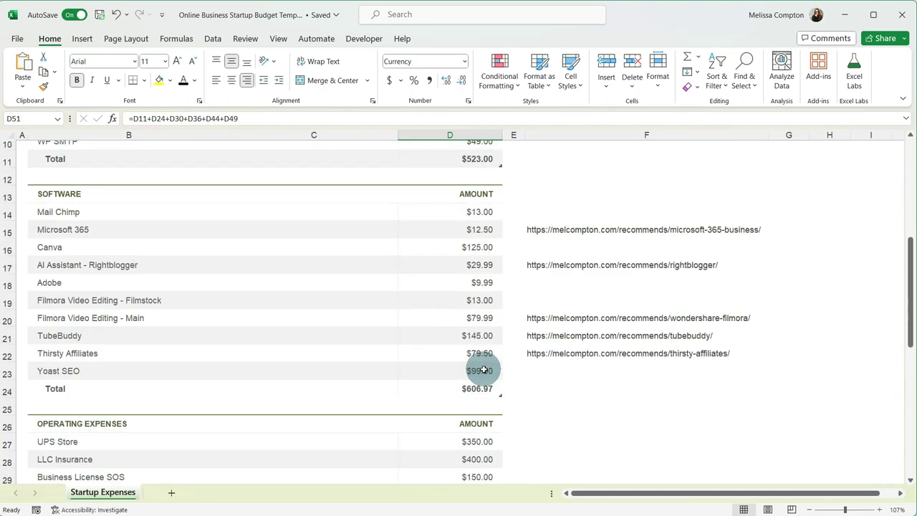
{"action": "scroll", "coordinate": [484, 369], "scroll_direction": "down", "scroll_amount": 10}
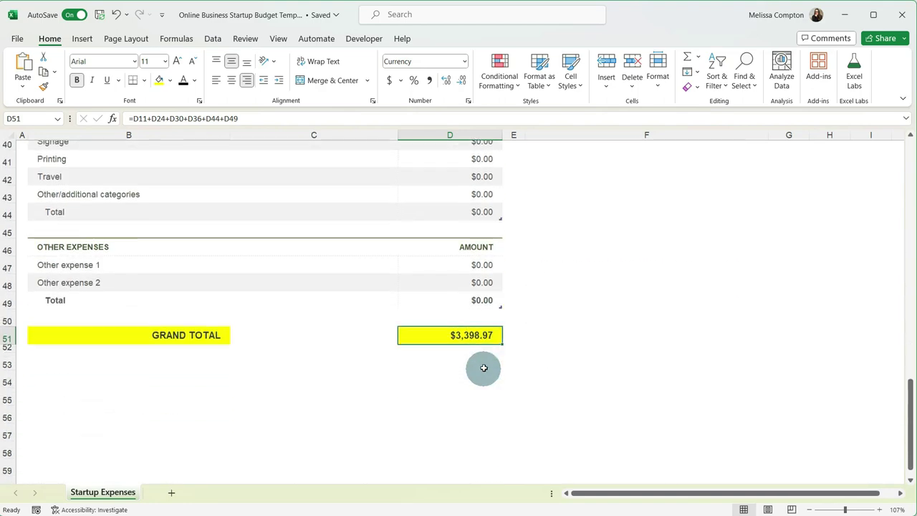